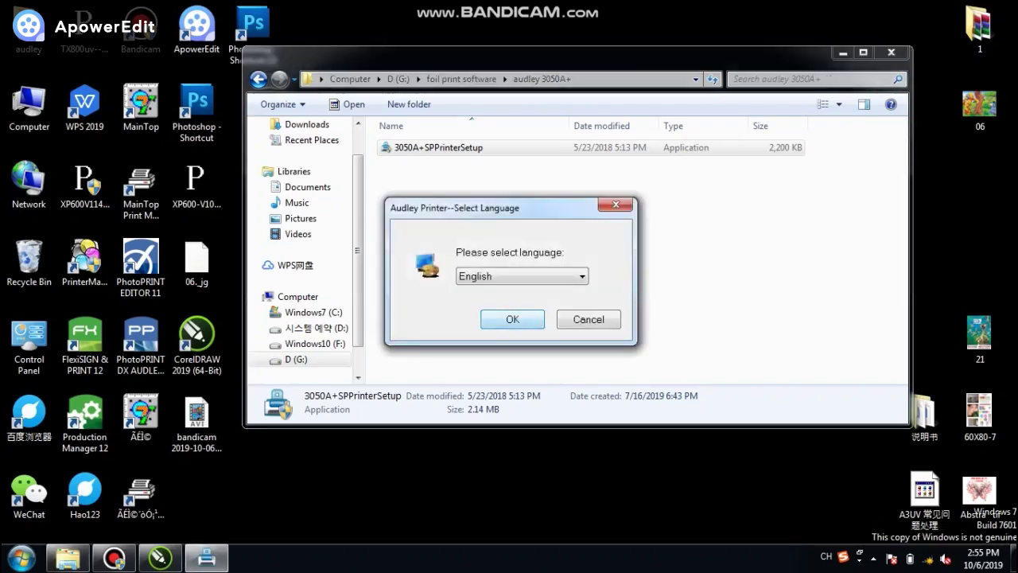
Step: Install the Audley Tot Stamping Printer driver in English, keeping the default target folder, and finish the wizard
{"action": "left_click", "coordinate": [582, 276]}
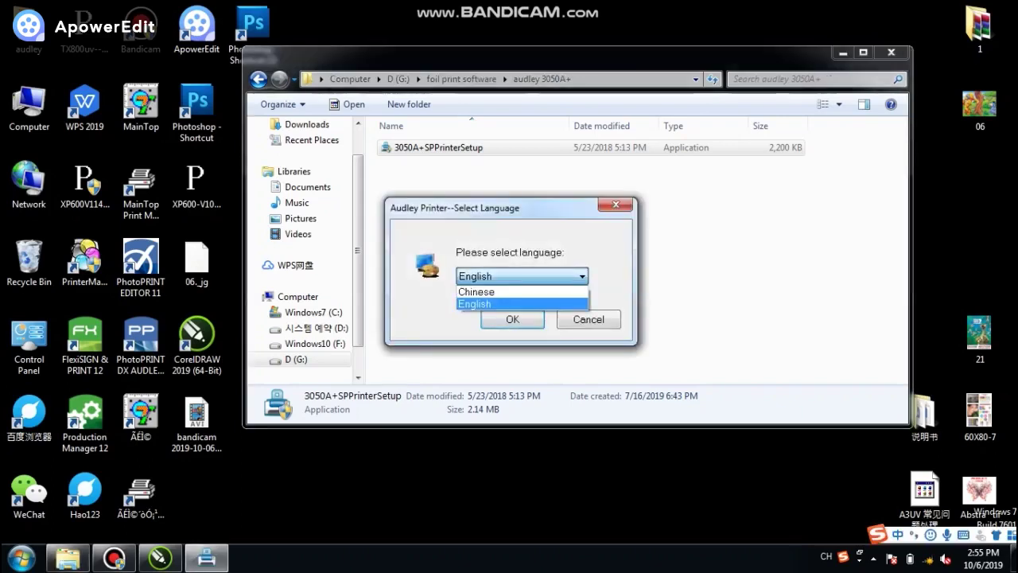
{"action": "left_click", "coordinate": [509, 304]}
{"action": "key", "text": "Return"}
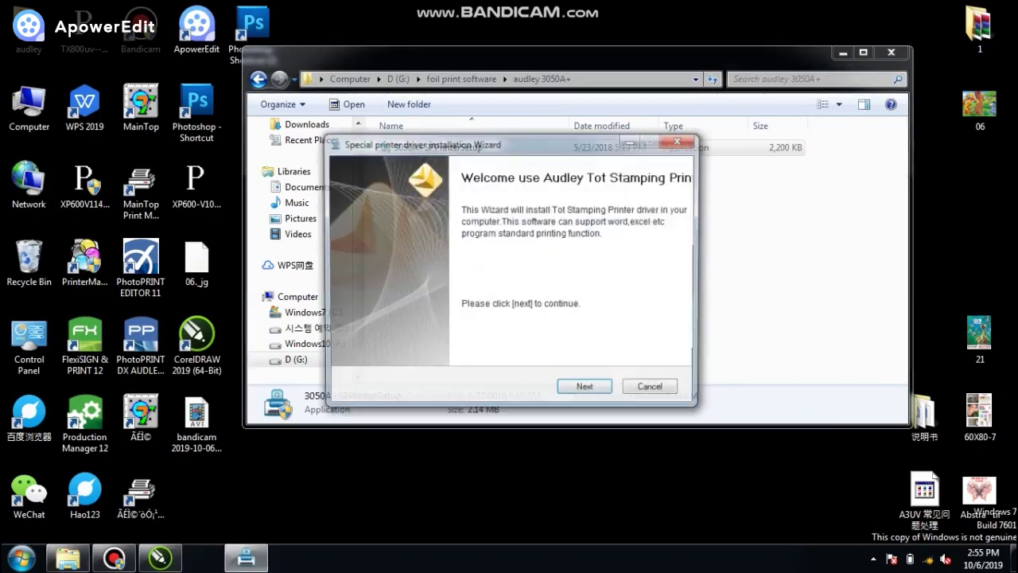
{"action": "key", "text": "Return"}
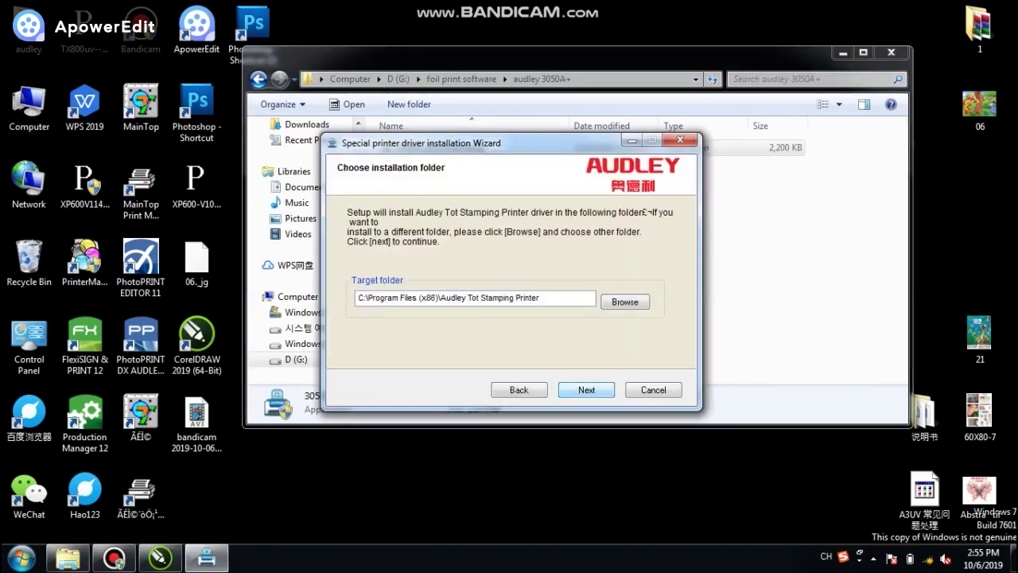
{"action": "key", "text": "Return"}
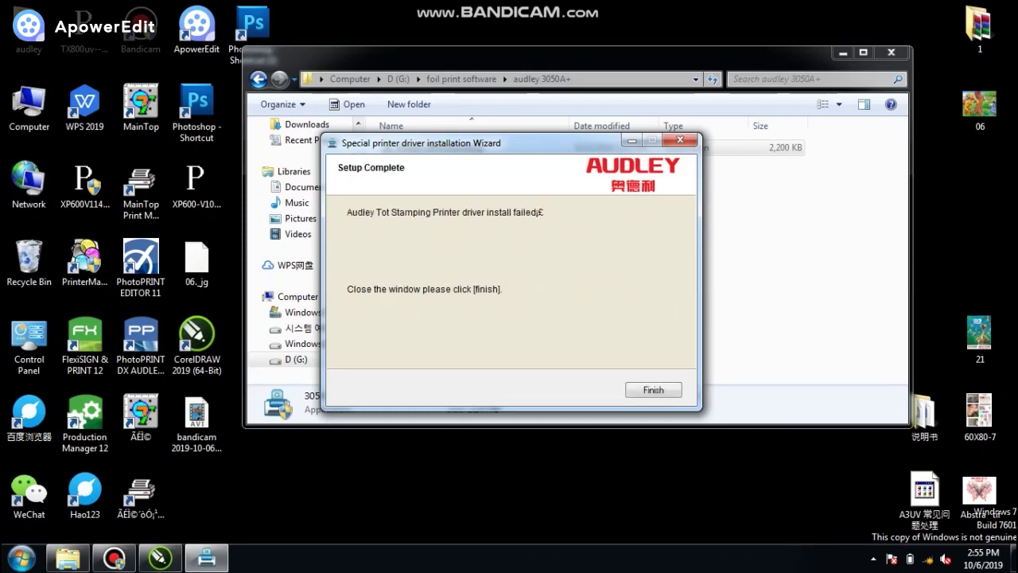
{"action": "key", "text": "Return"}
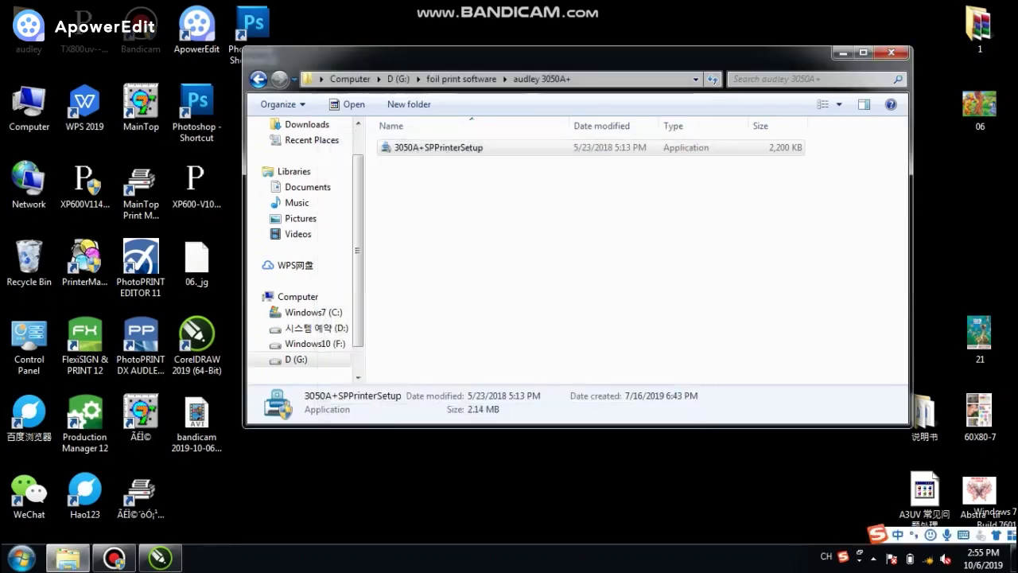
Step: Open the printing preferences of the Audley Tot Stamping Printer from the system's Devices and Printers
{"action": "left_click", "coordinate": [22, 557]}
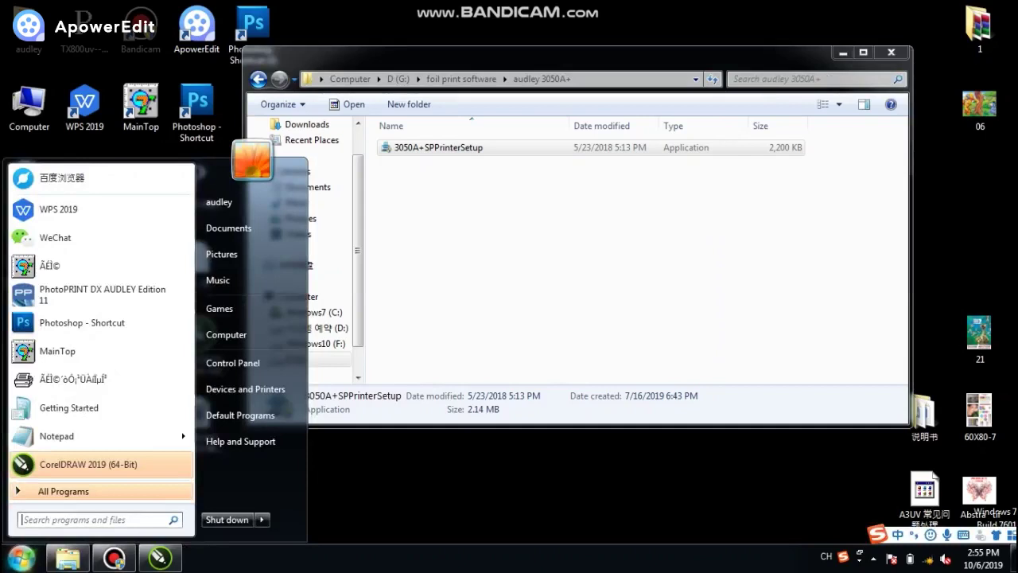
{"action": "left_click", "coordinate": [238, 389]}
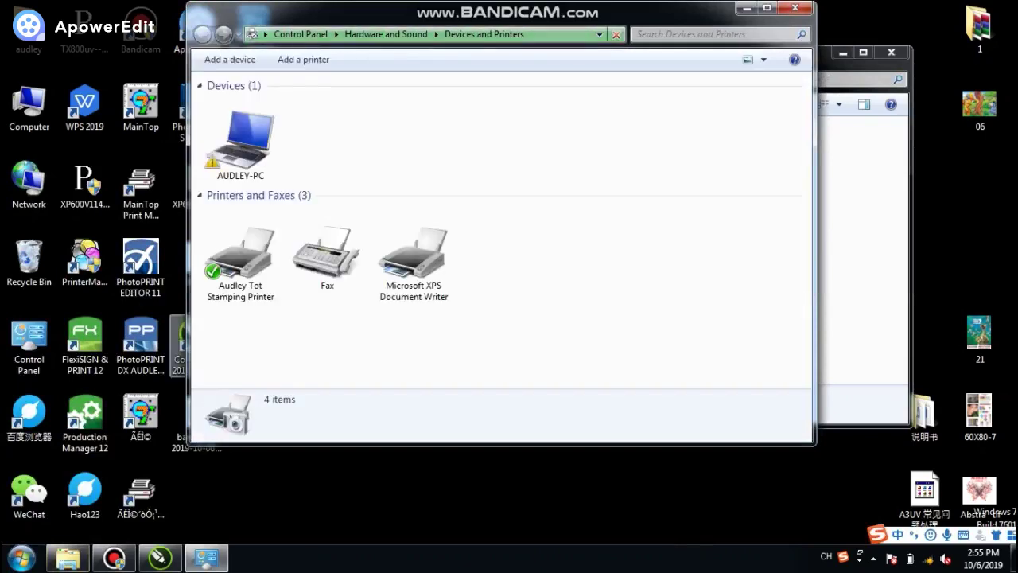
{"action": "left_click", "coordinate": [241, 257]}
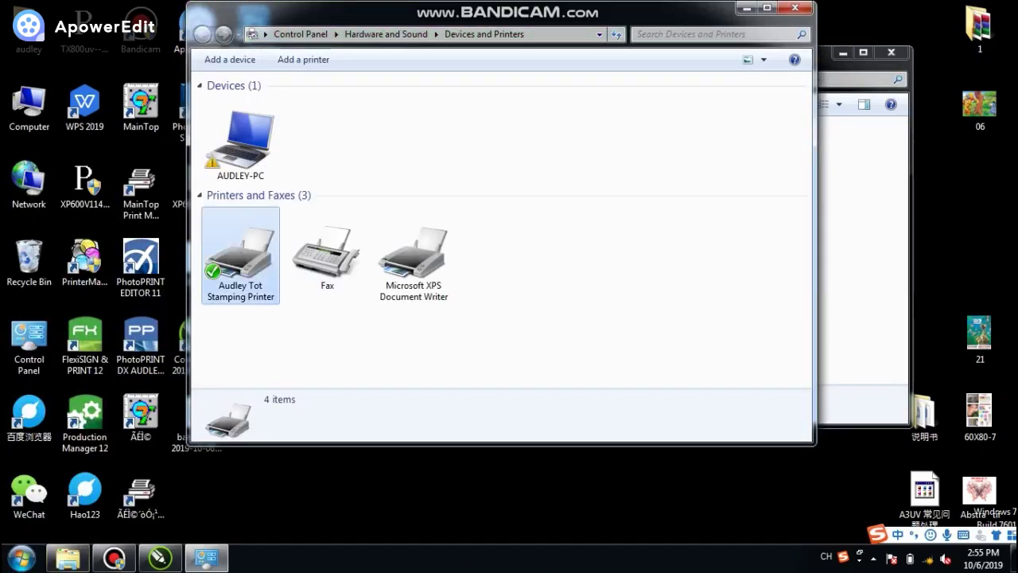
{"action": "right_click", "coordinate": [245, 265]}
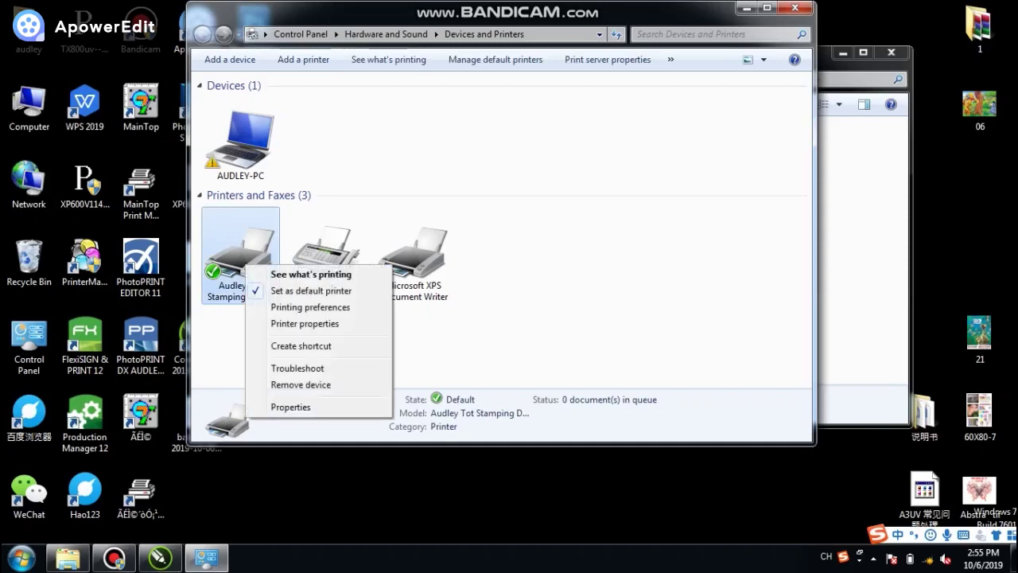
{"action": "left_click", "coordinate": [310, 307]}
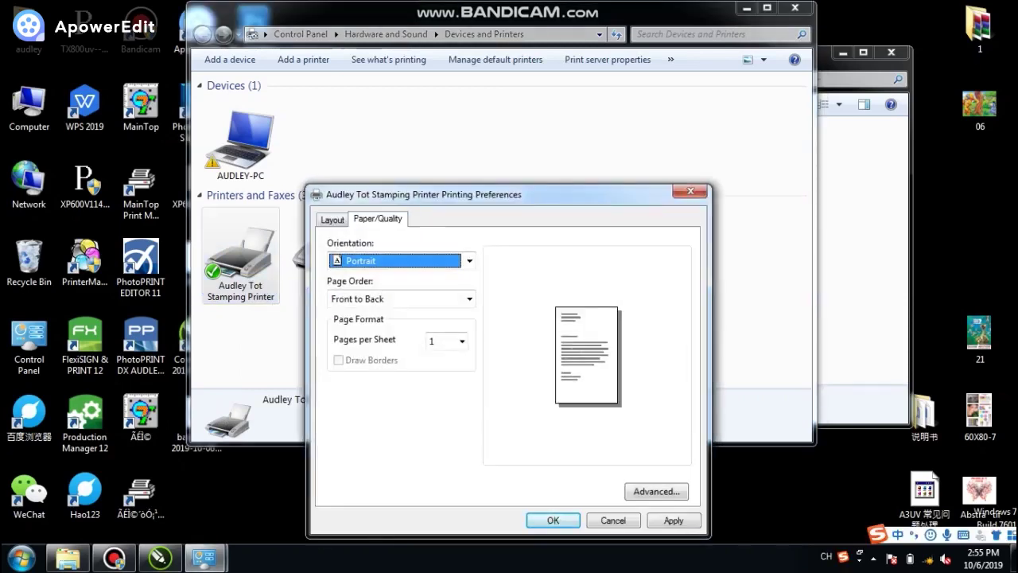
Step: In the printer driver's advanced options, set the print concentration to 40 and the print speed to 0.8
{"action": "left_click", "coordinate": [378, 219]}
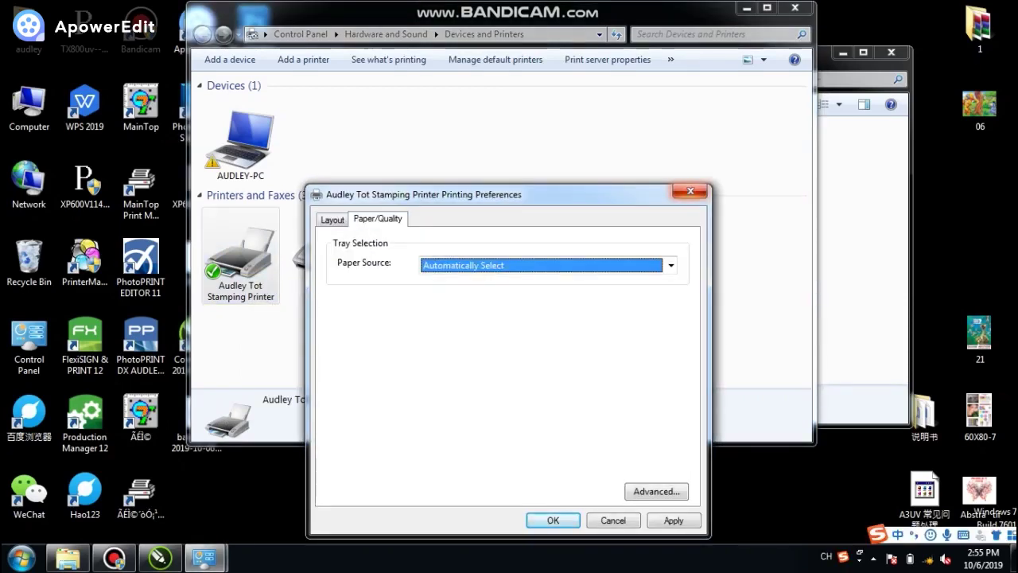
{"action": "left_click", "coordinate": [671, 265]}
{"action": "left_click", "coordinate": [671, 266]}
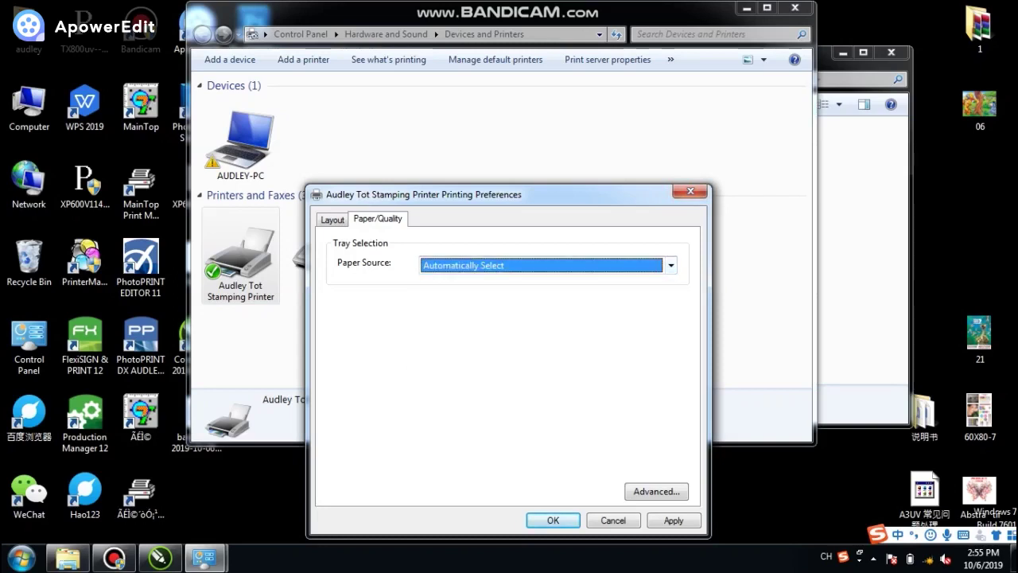
{"action": "left_click", "coordinate": [656, 492]}
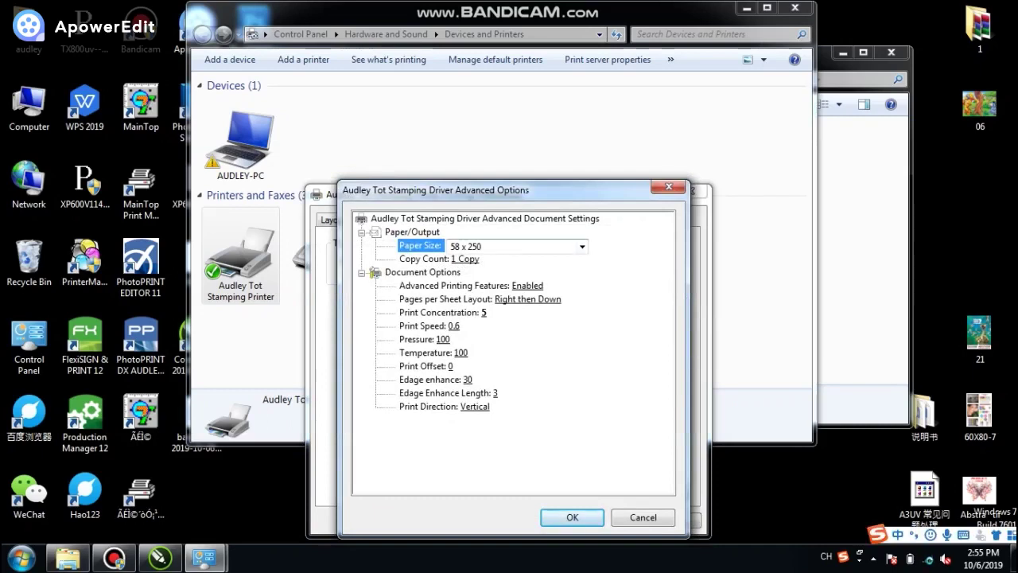
{"action": "left_click", "coordinate": [483, 313]}
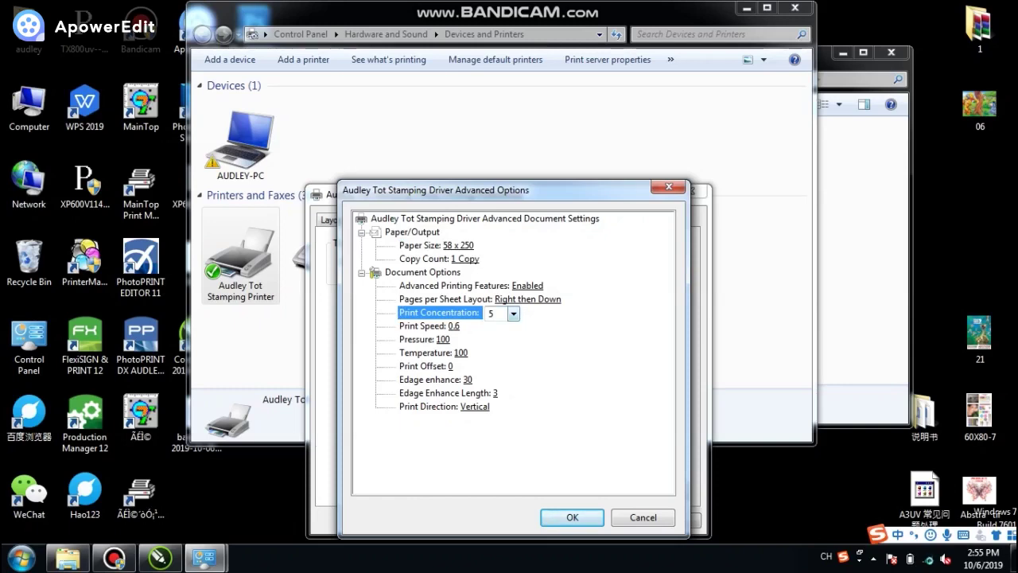
{"action": "left_click", "coordinate": [514, 314]}
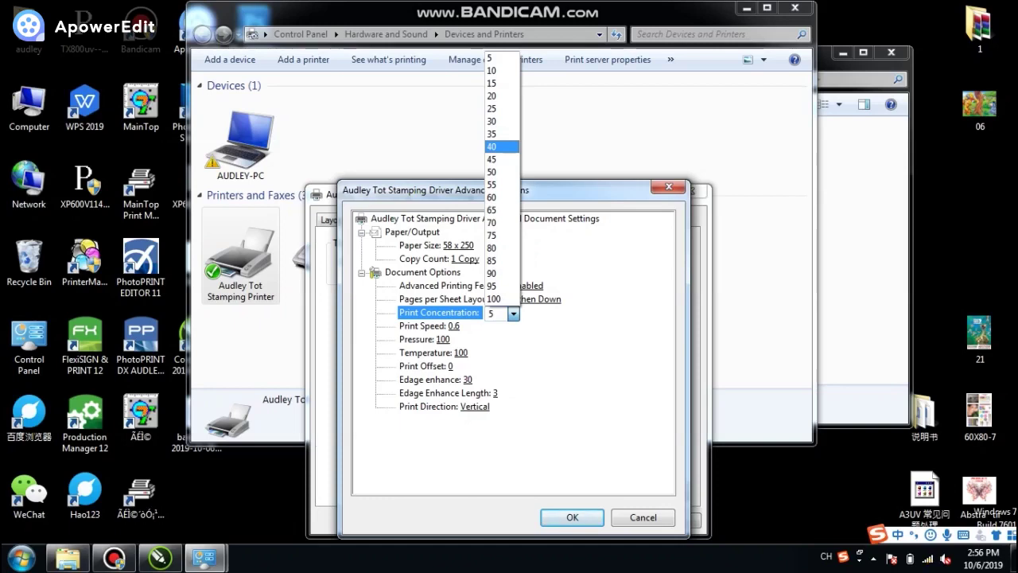
{"action": "key", "text": "Return"}
{"action": "left_click", "coordinate": [454, 326]}
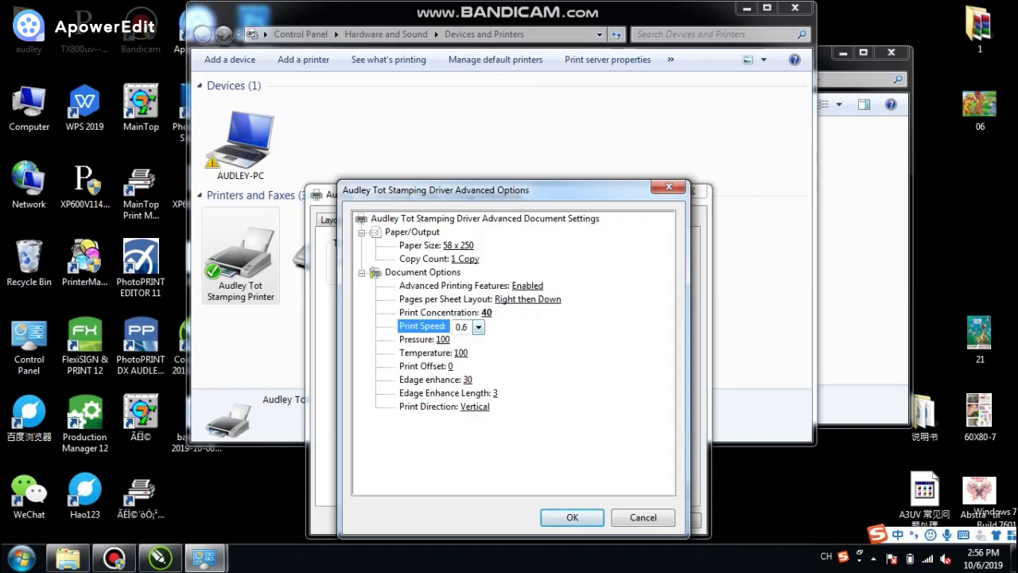
{"action": "left_click", "coordinate": [478, 327]}
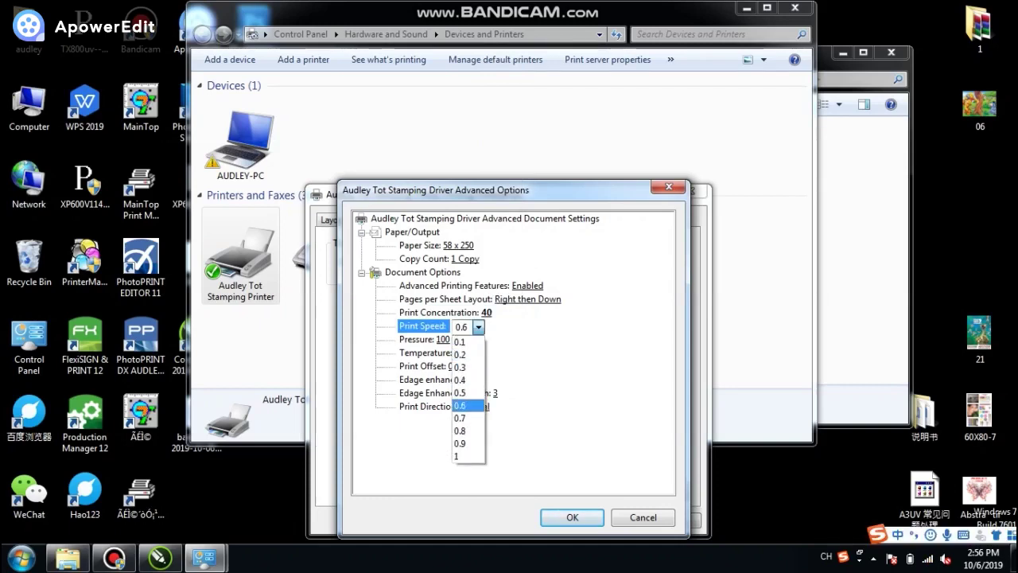
{"action": "key", "text": "Return"}
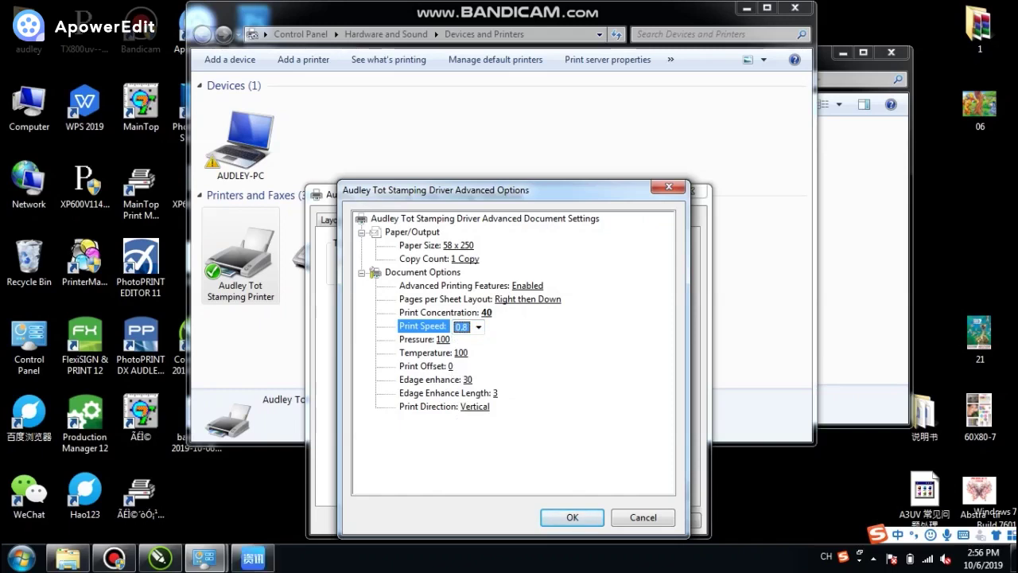
Step: Set the pressure to 60, dismissing the interrupting windows, and apply the stamping printer's new printing preferences
{"action": "left_click", "coordinate": [443, 340]}
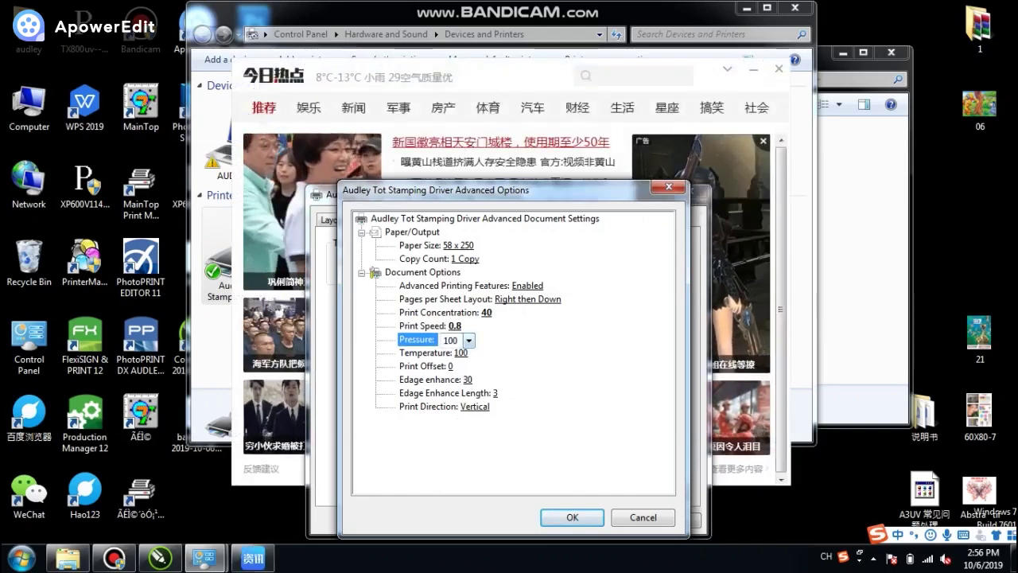
{"action": "left_click", "coordinate": [778, 69]}
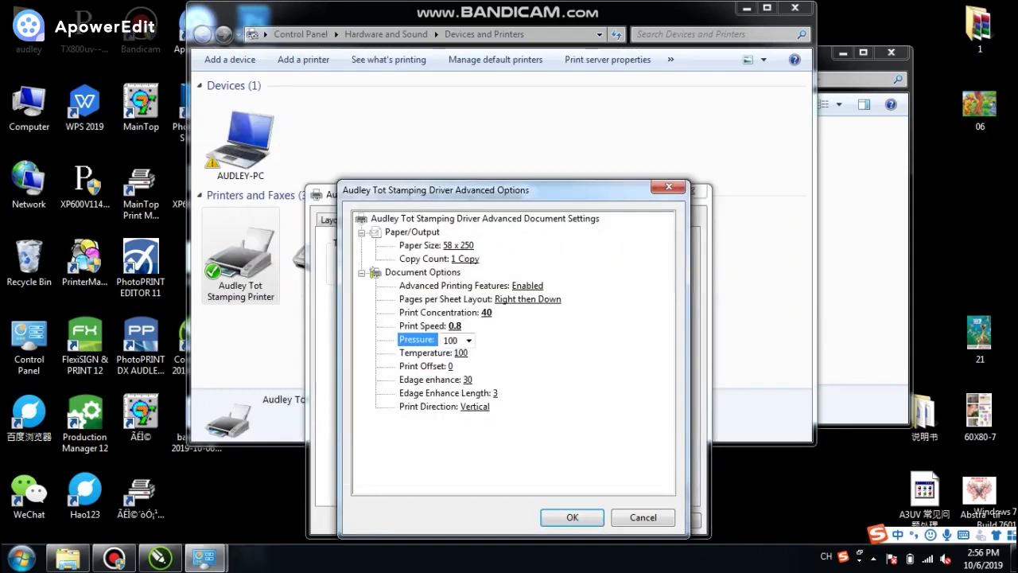
{"action": "left_click", "coordinate": [468, 340]}
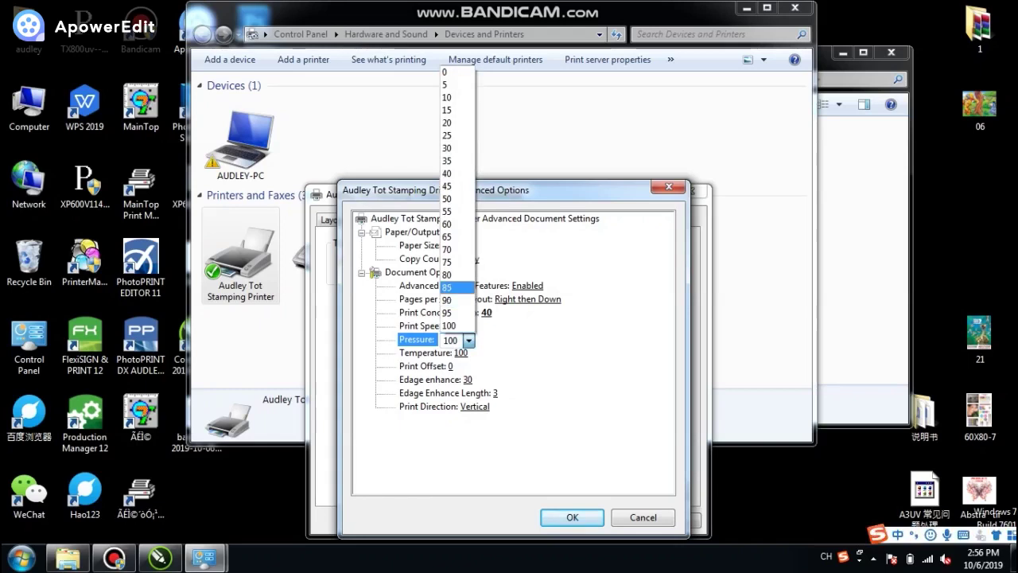
{"action": "left_click", "coordinate": [450, 198]}
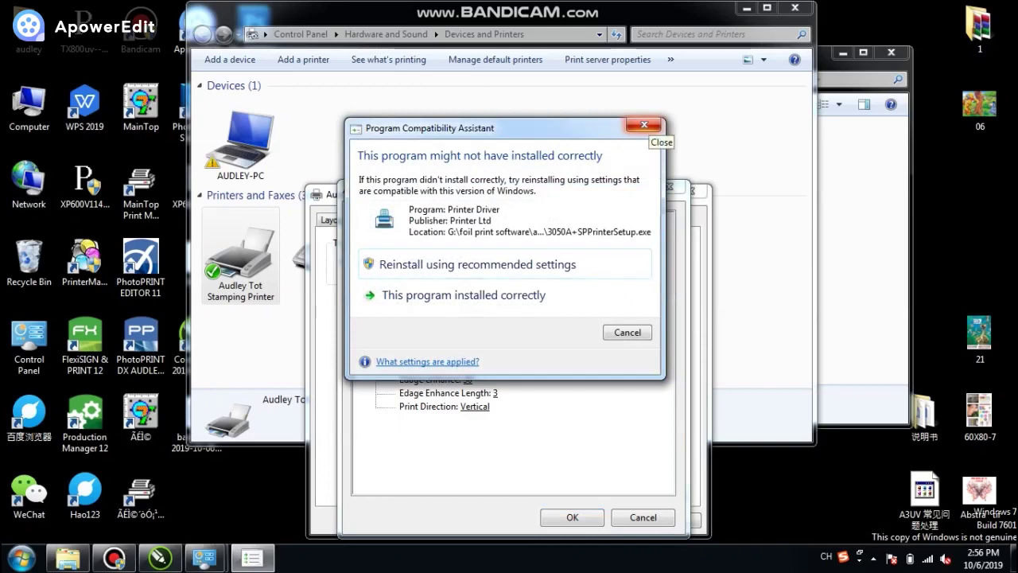
{"action": "left_click", "coordinate": [628, 333]}
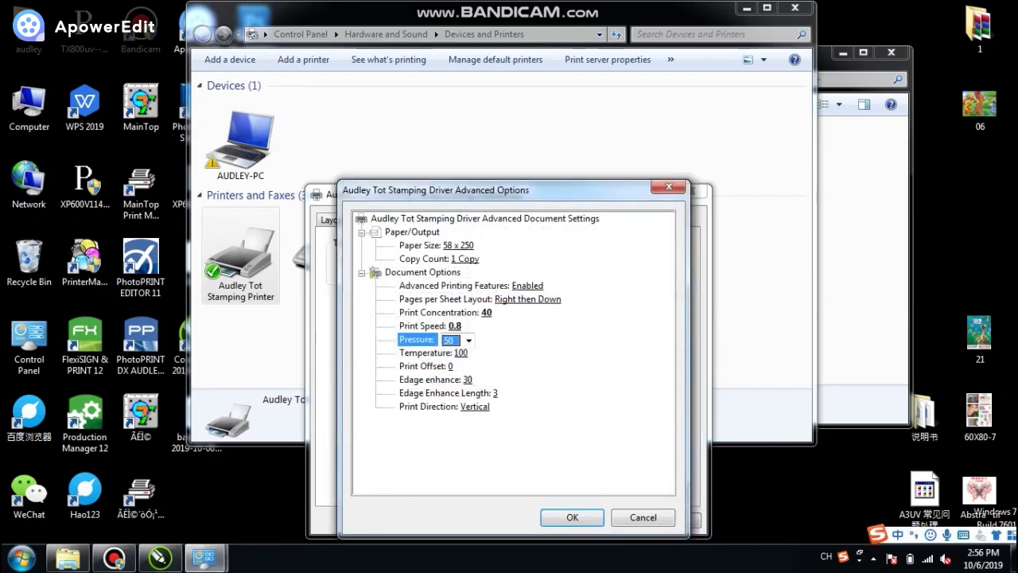
{"action": "left_click", "coordinate": [469, 340]}
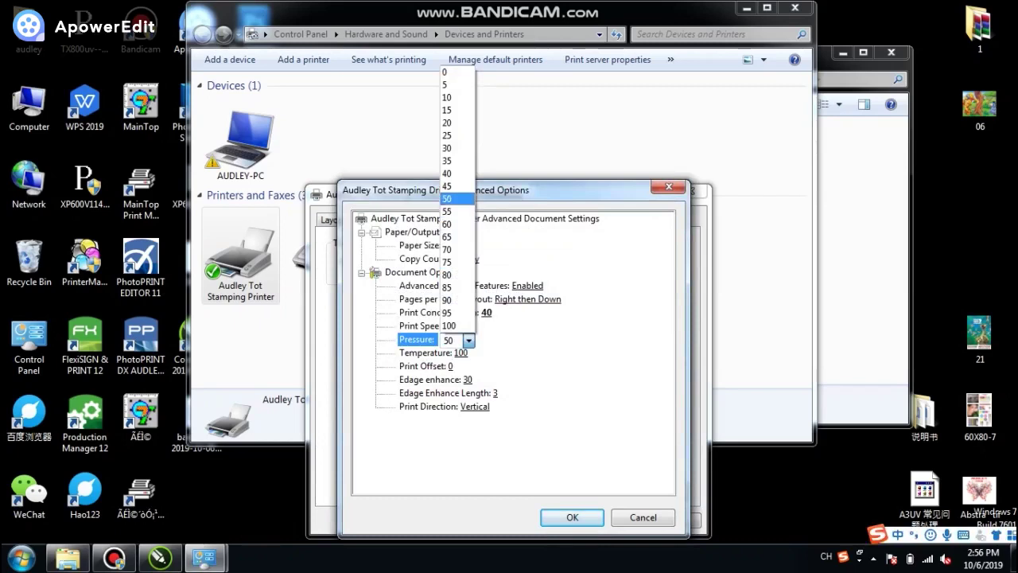
{"action": "key", "text": "Return"}
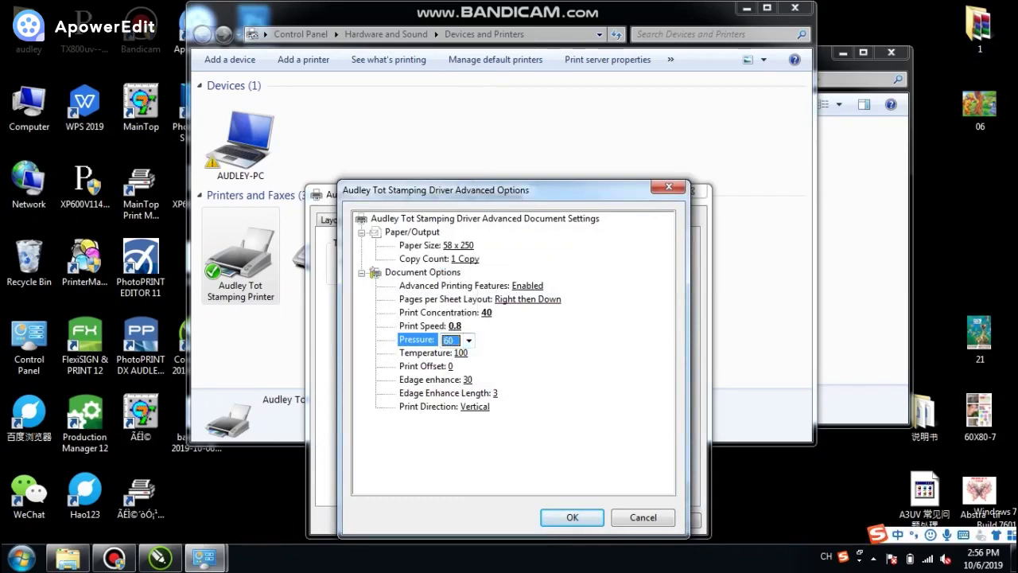
{"action": "key", "text": "Return"}
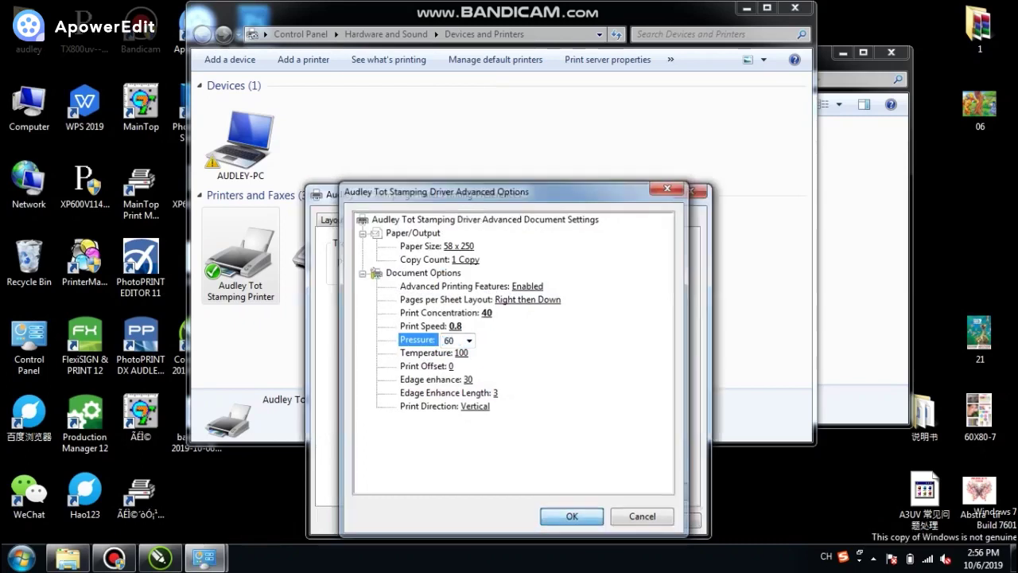
{"action": "left_click", "coordinate": [673, 520]}
{"action": "left_click", "coordinate": [553, 520]}
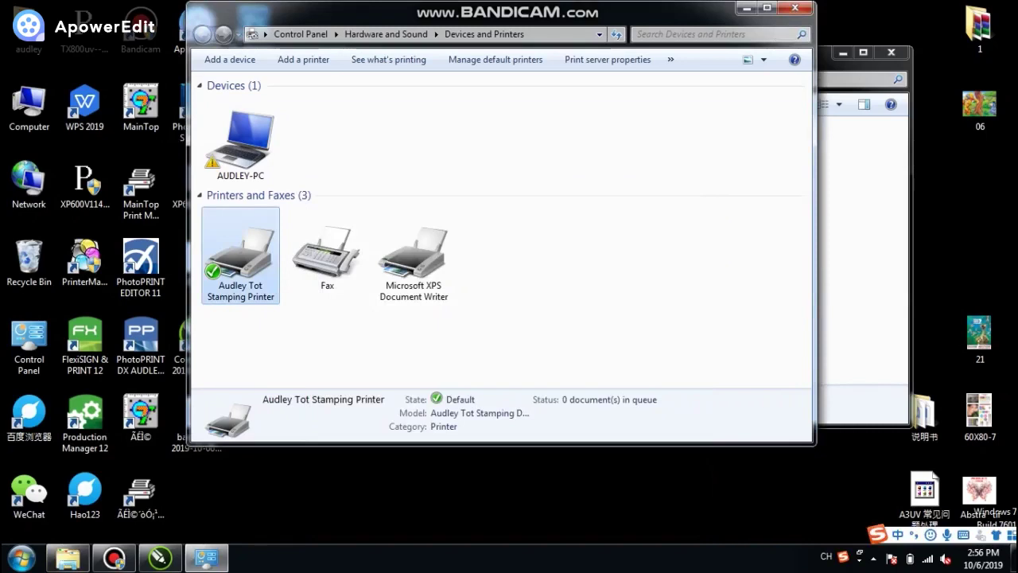
Step: Examine the new form options in the print server properties and close them without saving a form
{"action": "left_click", "coordinate": [608, 59]}
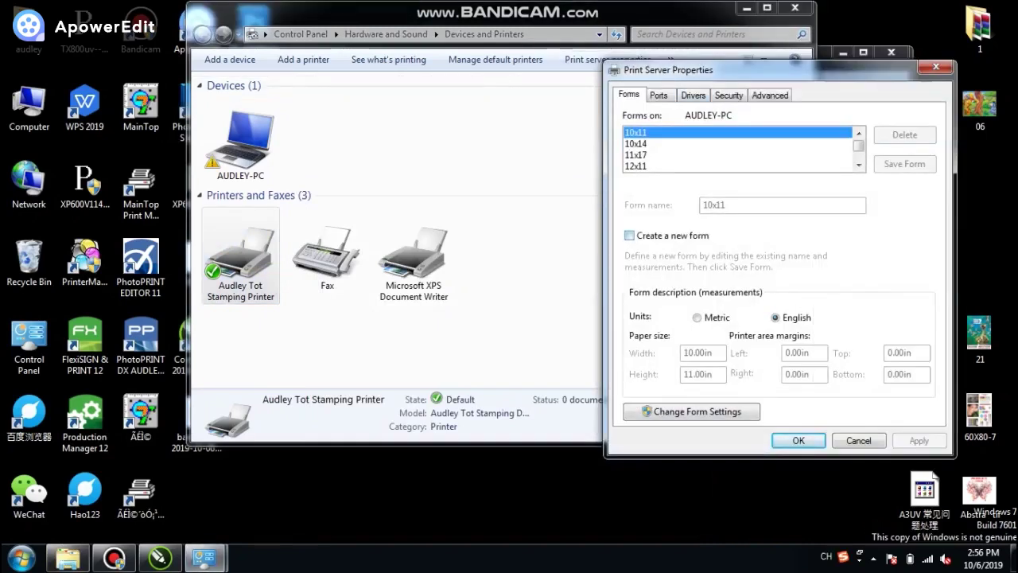
{"action": "left_click", "coordinate": [630, 236]}
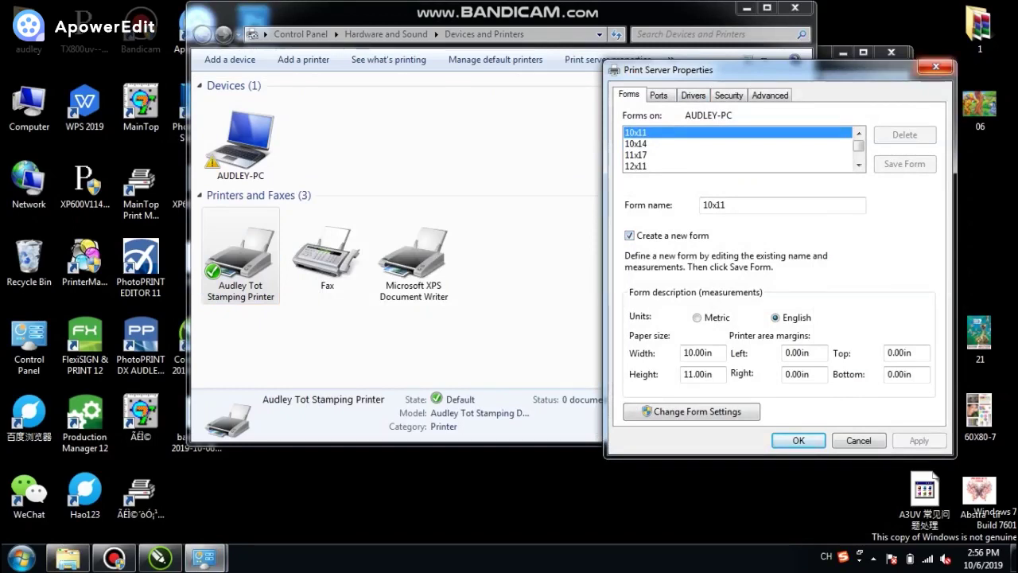
{"action": "left_click", "coordinate": [936, 67]}
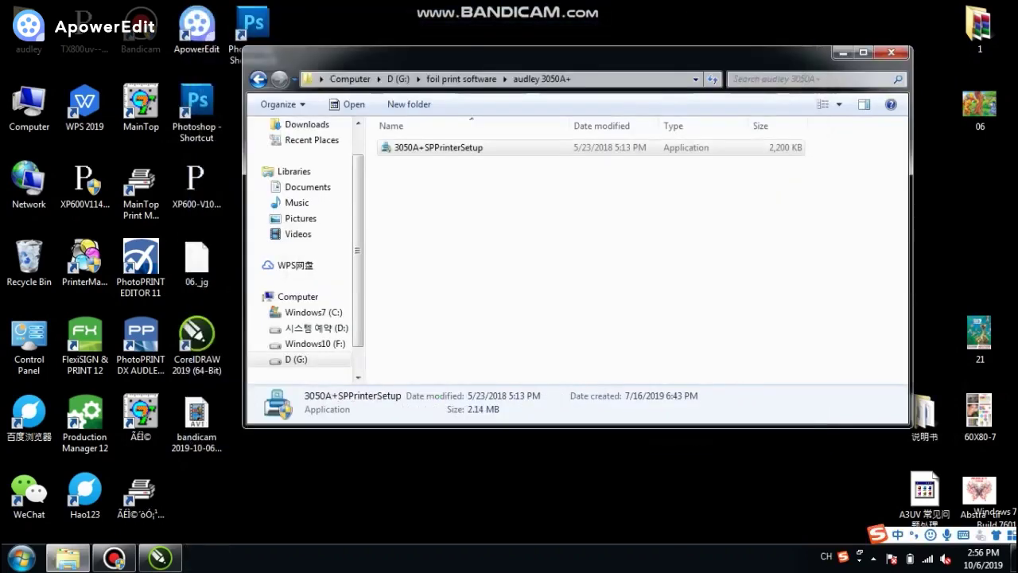
Step: Minimize the driver folder, switch to CorelDRAW to view the blank document, and return to the desktop
{"action": "left_click", "coordinate": [843, 53]}
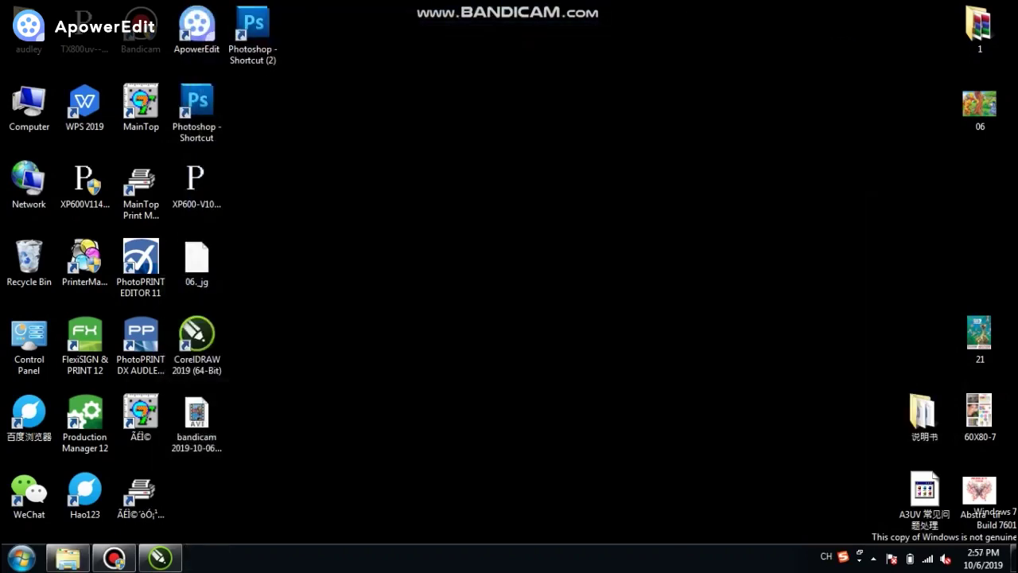
{"action": "left_click", "coordinate": [160, 557]}
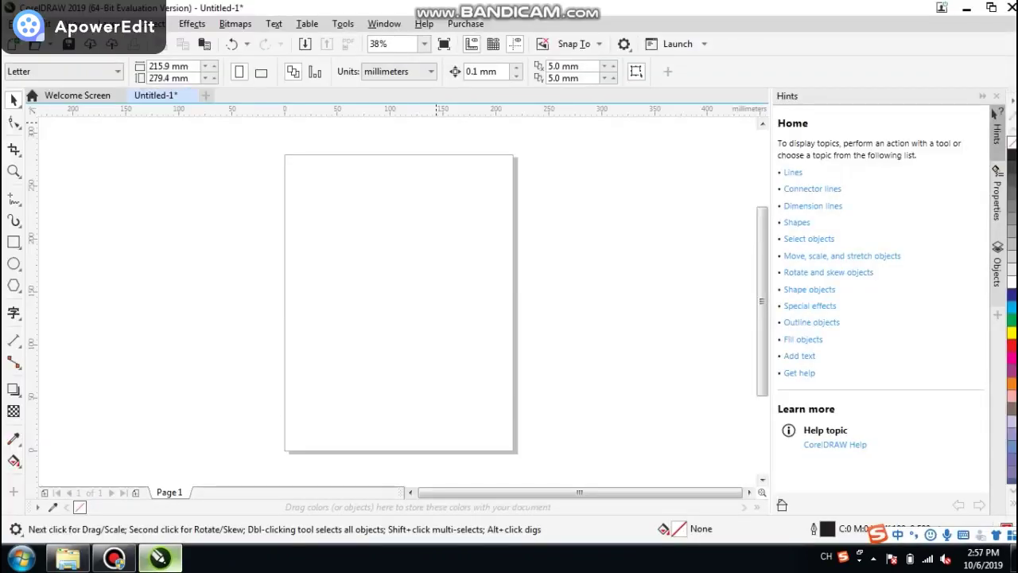
{"action": "left_click", "coordinate": [966, 8]}
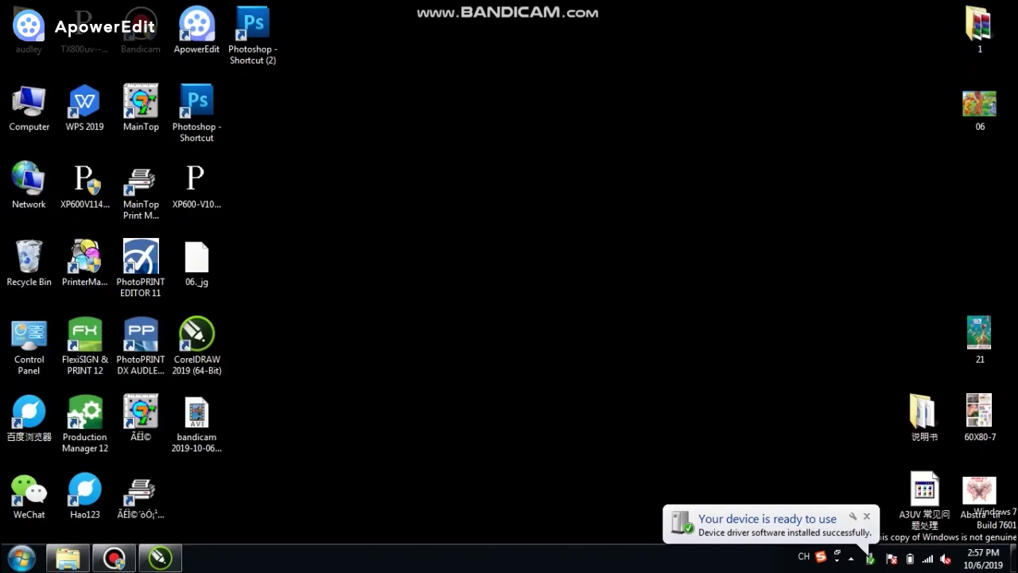
Step: In Computer Management's Device Manager, examine the USB Printing Support entry under Universal Serial Bus controllers, and close the window
{"action": "left_click", "coordinate": [40, 110]}
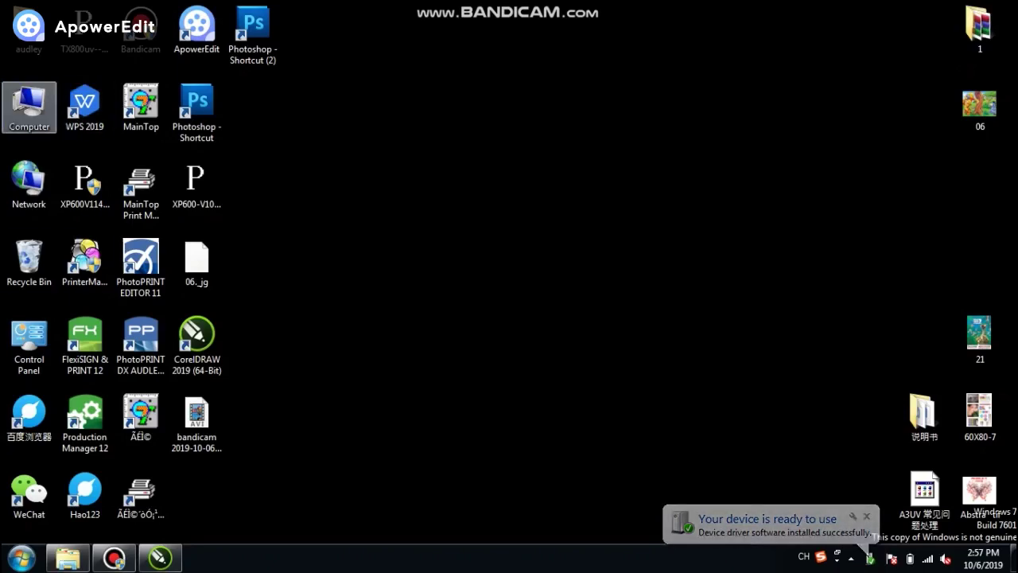
{"action": "right_click", "coordinate": [45, 113]}
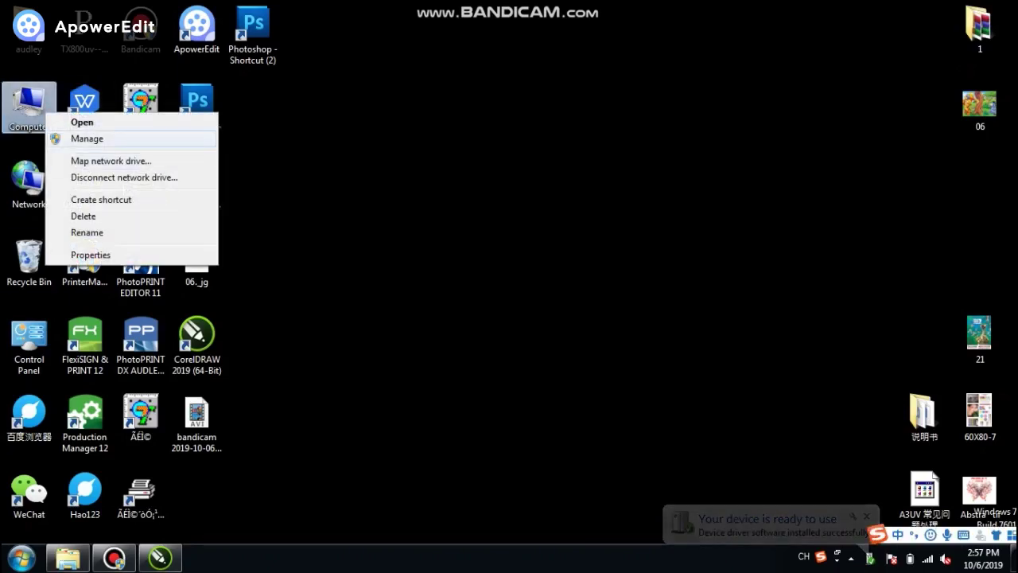
{"action": "left_click", "coordinate": [86, 139]}
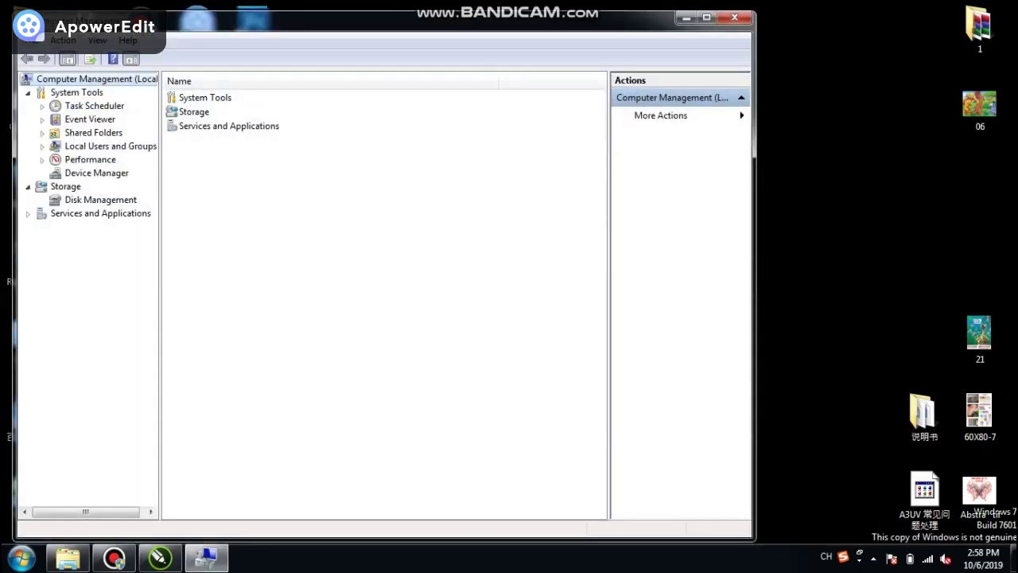
{"action": "left_click", "coordinate": [96, 174]}
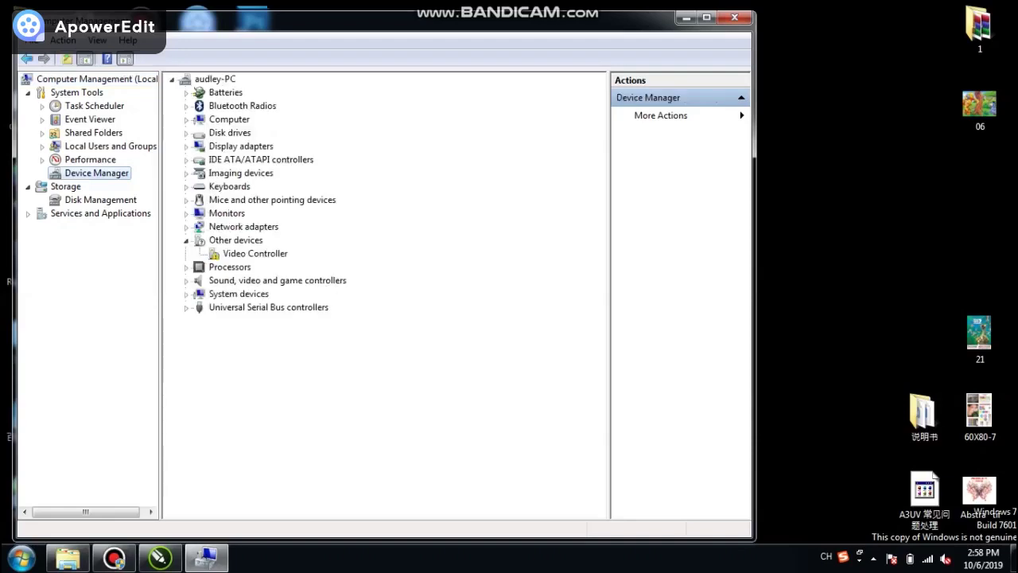
{"action": "left_click", "coordinate": [268, 308]}
{"action": "left_click", "coordinate": [186, 308]}
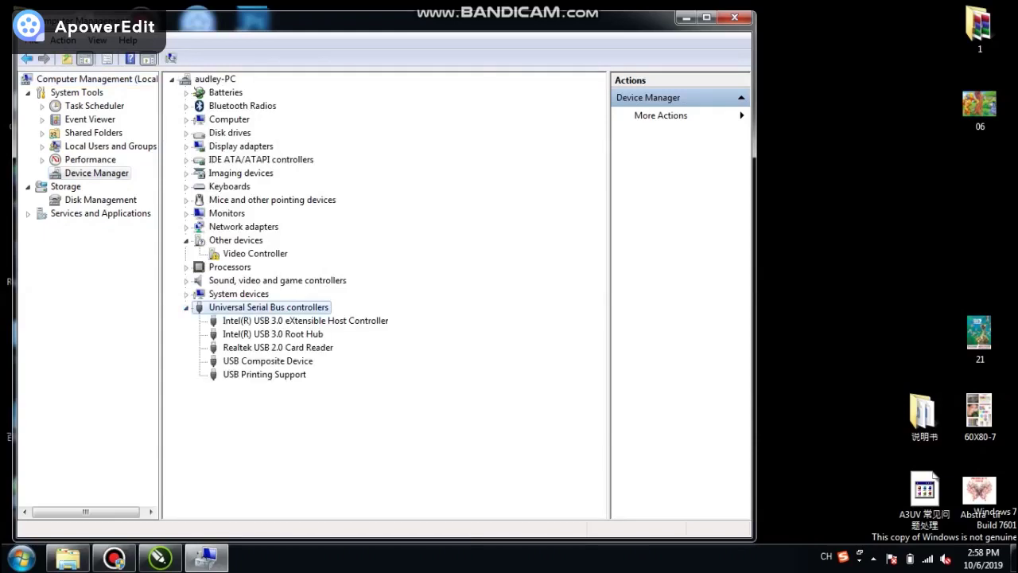
{"action": "left_click", "coordinate": [264, 375]}
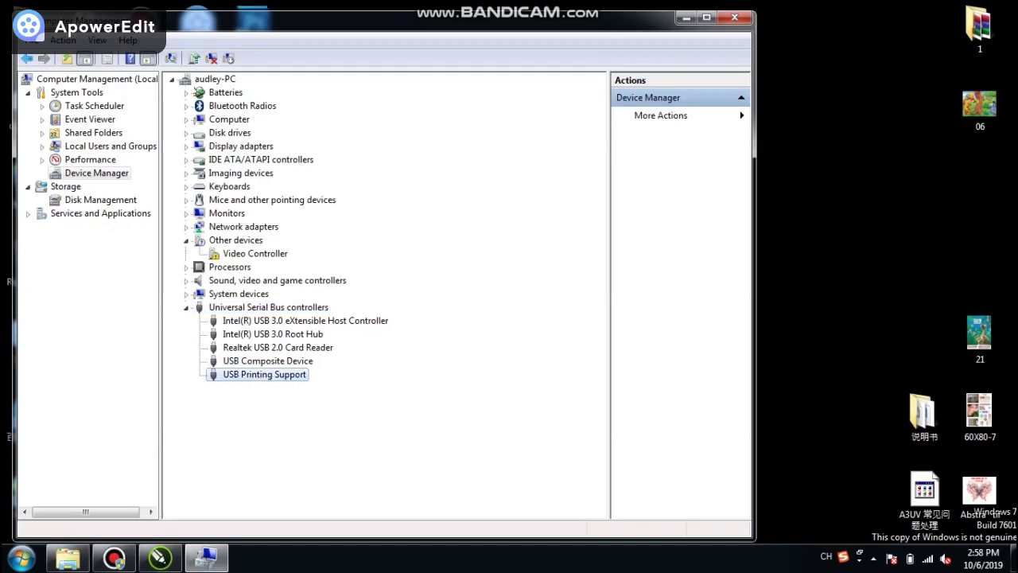
{"action": "left_click", "coordinate": [734, 17]}
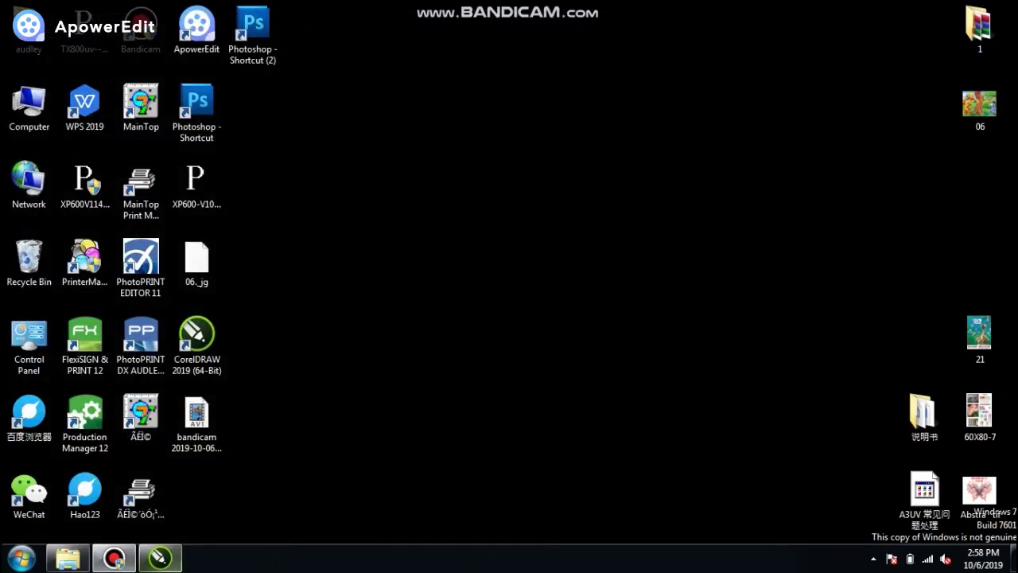
Step: Switch to CorelDRAW and set the blank document's page size to 58 mm wide and 250 mm high
{"action": "left_click", "coordinate": [160, 558]}
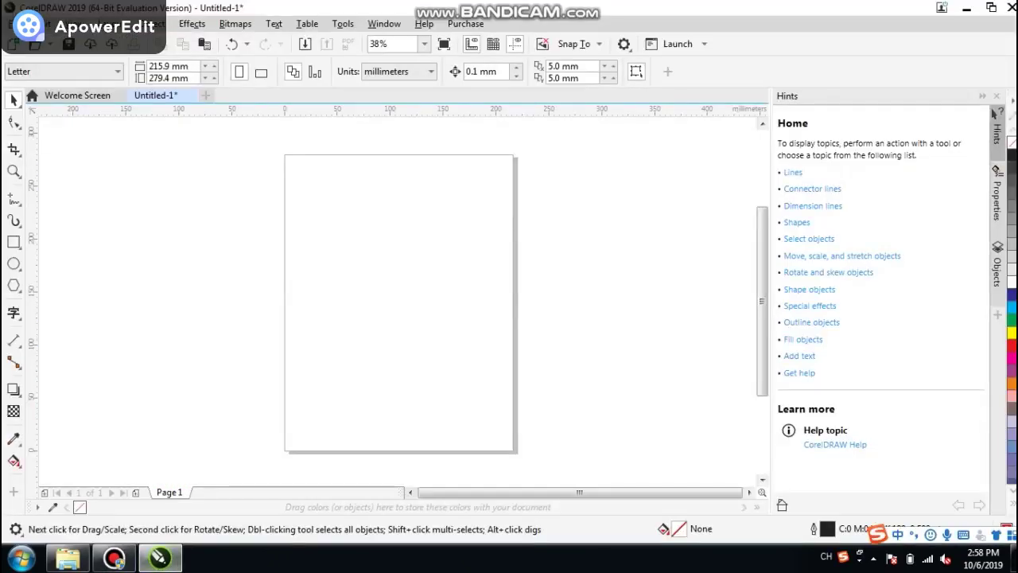
{"action": "left_click_drag", "start_coordinate": [190, 66], "coordinate": [171, 66]}
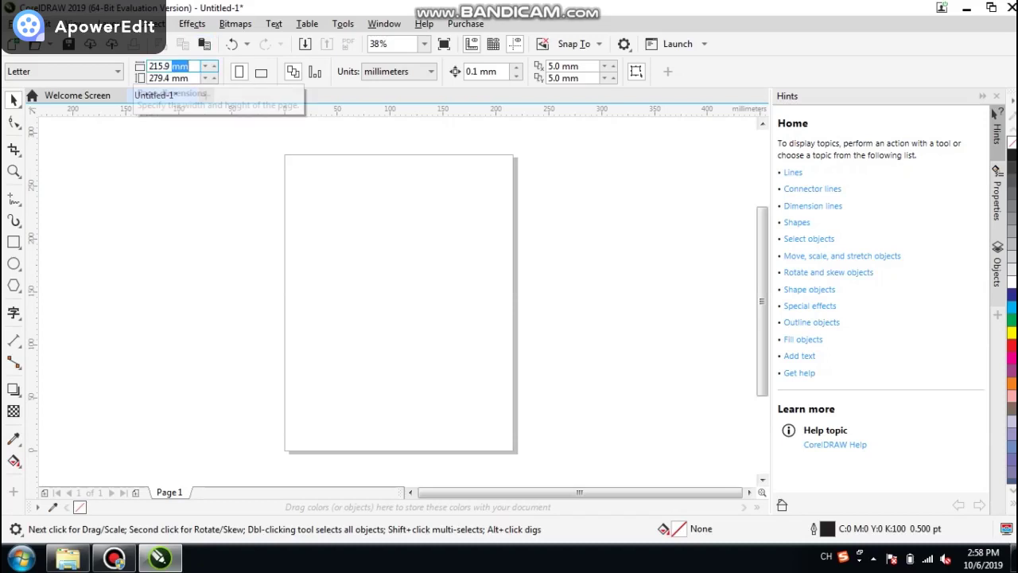
{"action": "left_click_drag", "start_coordinate": [191, 66], "coordinate": [149, 66]}
{"action": "type", "text": "58"}
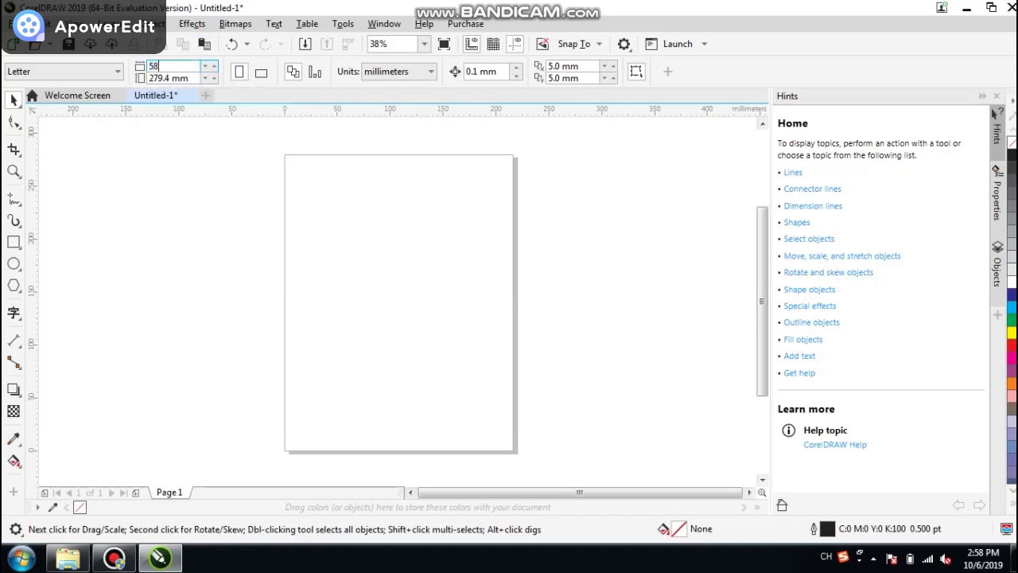
{"action": "key", "text": "Tab"}
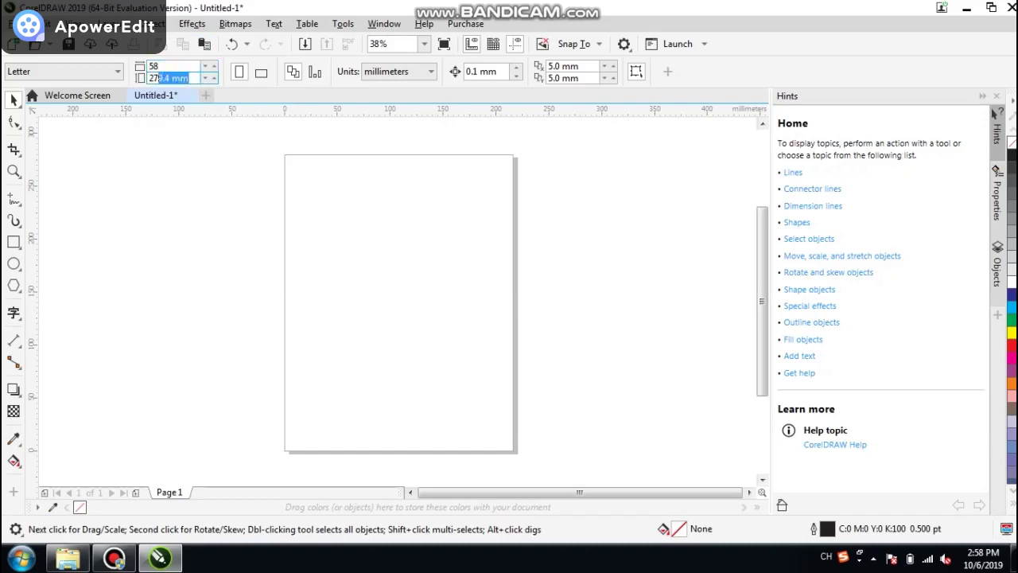
{"action": "type", "text": "250"}
{"action": "key", "text": "Return"}
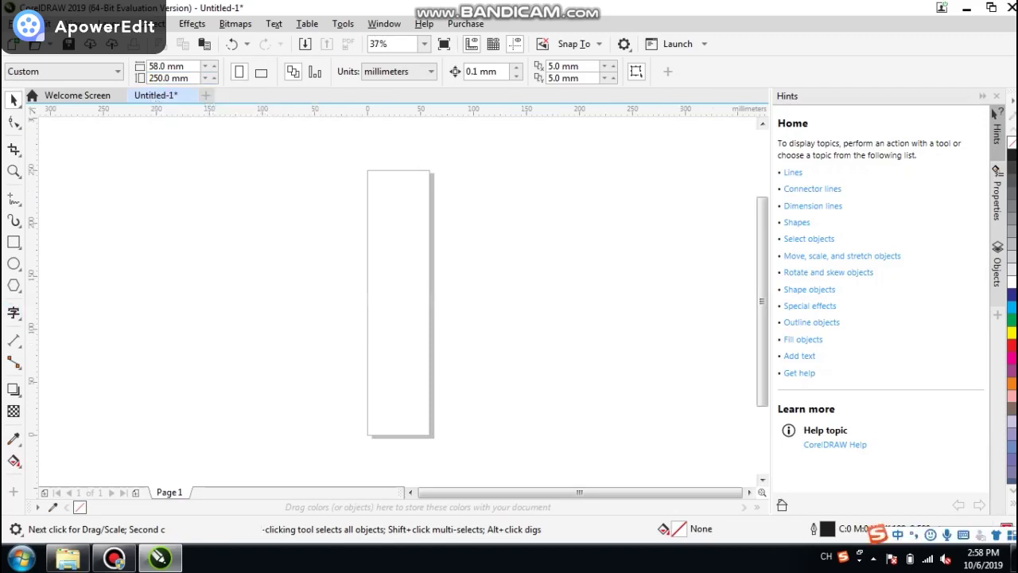
Step: Add the artistic text "audley" beside the upper part of the page, outside its left edge
{"action": "key", "text": "F8"}
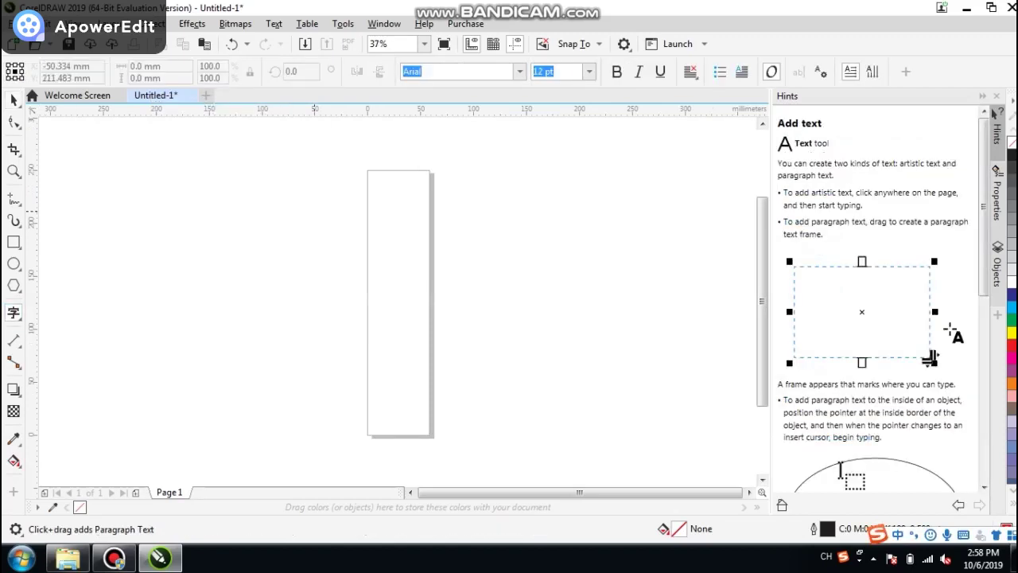
{"action": "left_click", "coordinate": [314, 207]}
{"action": "type", "text": "audley"}
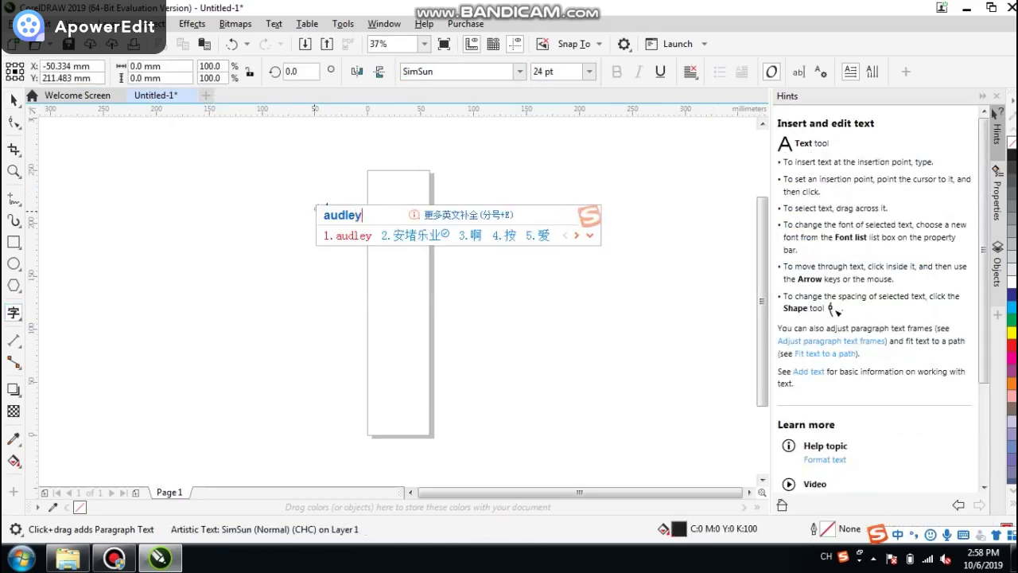
{"action": "key", "text": "Return"}
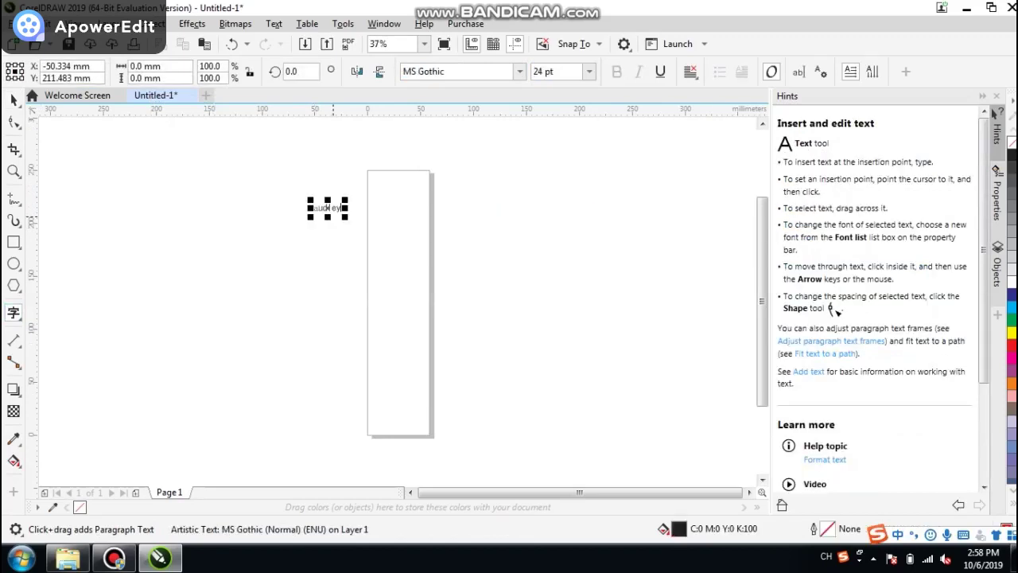
Step: Rotate the "audley" text by 90 degrees and enlarge it to about 53 by 172 mm
{"action": "left_click_drag", "start_coordinate": [299, 71], "coordinate": [277, 71]}
{"action": "type", "text": "90"}
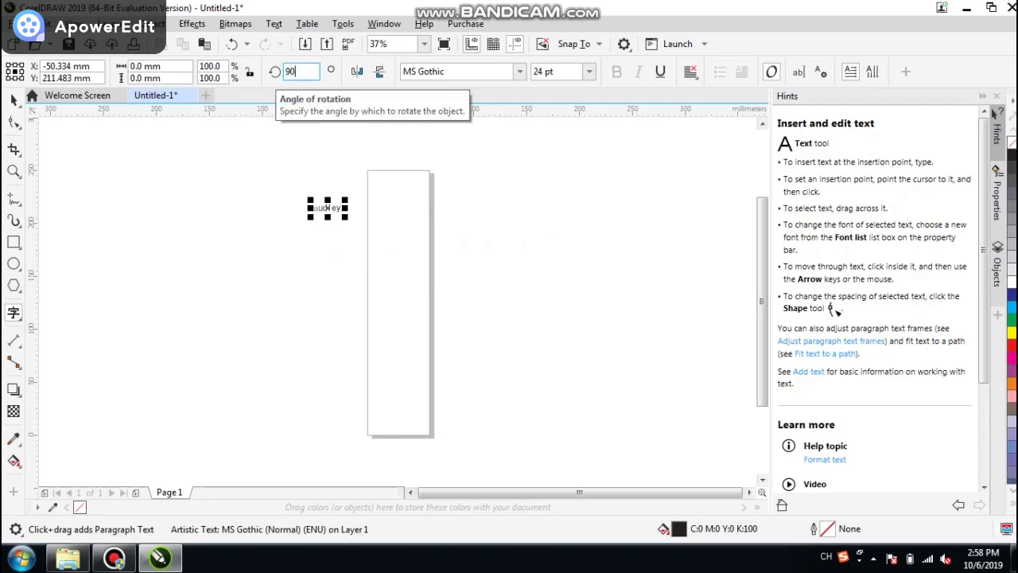
{"action": "key", "text": "Return"}
{"action": "left_click_drag", "start_coordinate": [319, 215], "coordinate": [367, 371]}
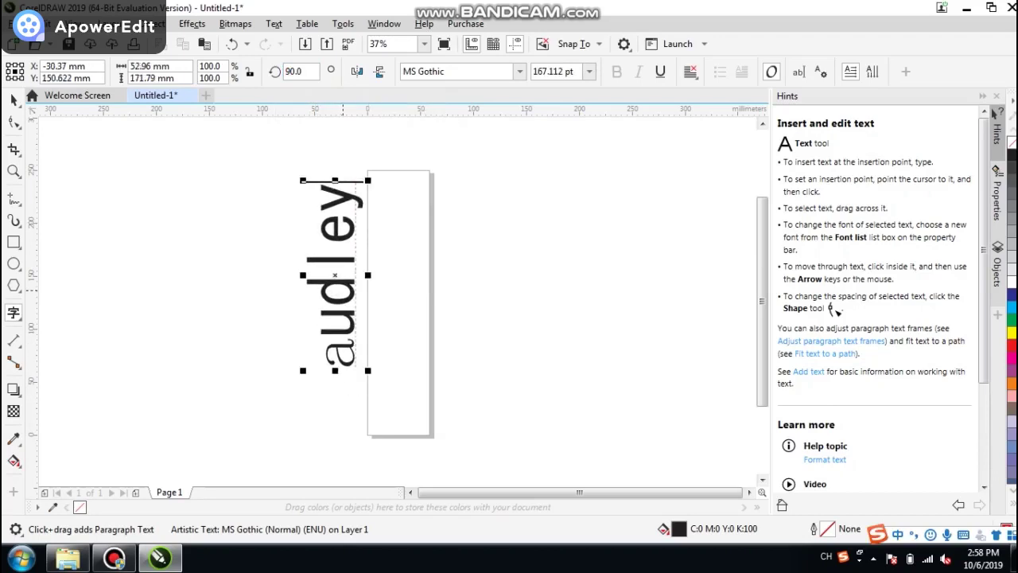
Step: Move the rotated "audley" text onto the page, close to its upper edge
{"action": "left_click", "coordinate": [13, 100]}
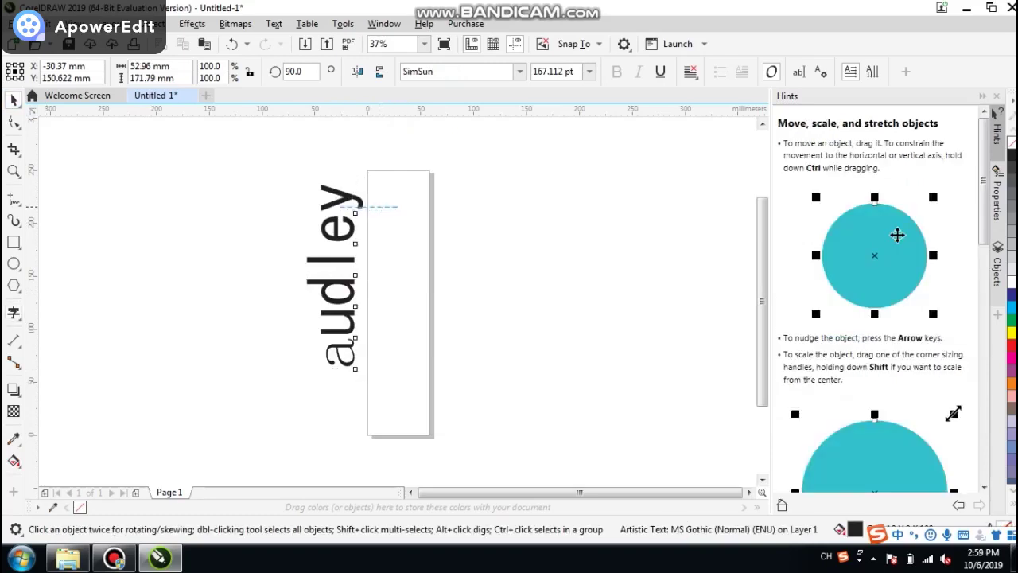
{"action": "left_click", "coordinate": [477, 195]}
{"action": "left_click_drag", "start_coordinate": [345, 195], "coordinate": [407, 190]}
{"action": "left_click_drag", "start_coordinate": [408, 269], "coordinate": [408, 269]}
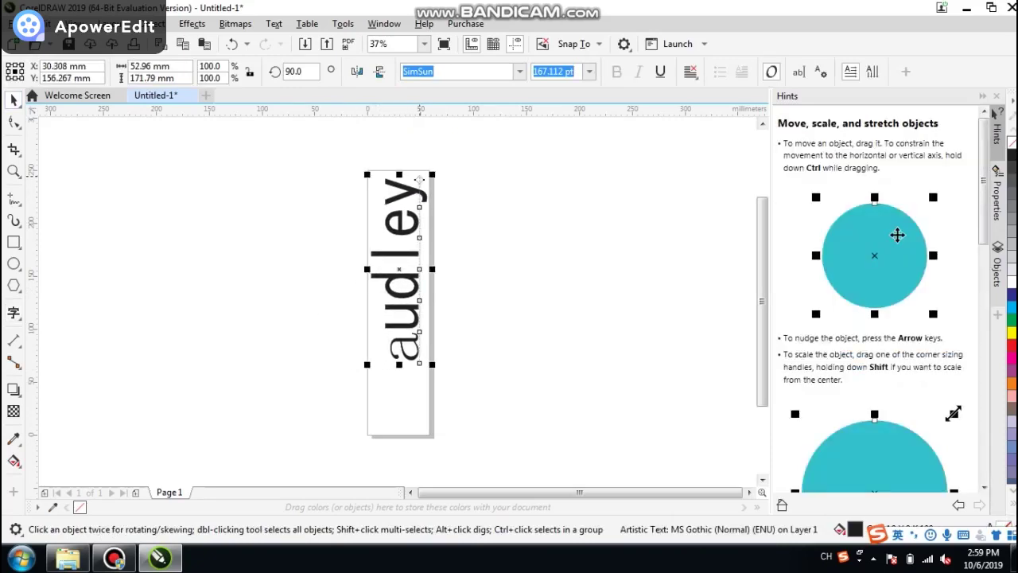
Step: Scale the "audley" text down to about 42.5 by 138 mm and reposition it inside the page's upper part
{"action": "left_click_drag", "start_coordinate": [432, 174], "coordinate": [421, 210]}
{"action": "left_click_drag", "start_coordinate": [393, 288], "coordinate": [394, 276]}
{"action": "mouse_move", "coordinate": [393, 240]}
{"action": "left_mouse_down"}
{"action": "mouse_move", "coordinate": [395, 209]}
{"action": "mouse_move", "coordinate": [399, 250]}
{"action": "left_mouse_up"}
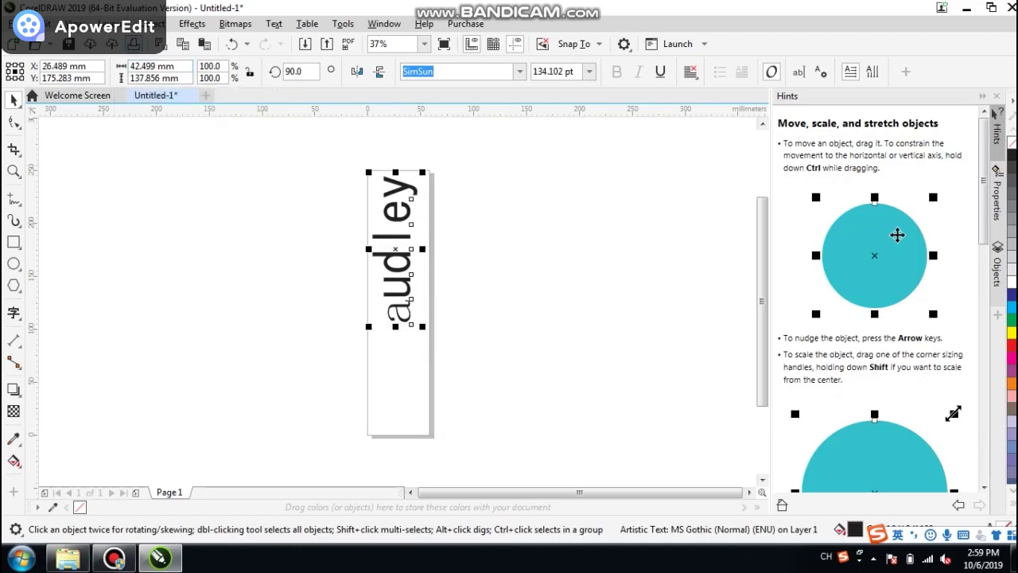
Step: Start printing the document on the Audley stamping printer and open the print concentration choices in its advanced driver options
{"action": "left_click", "coordinate": [134, 44]}
{"action": "left_click", "coordinate": [459, 172]}
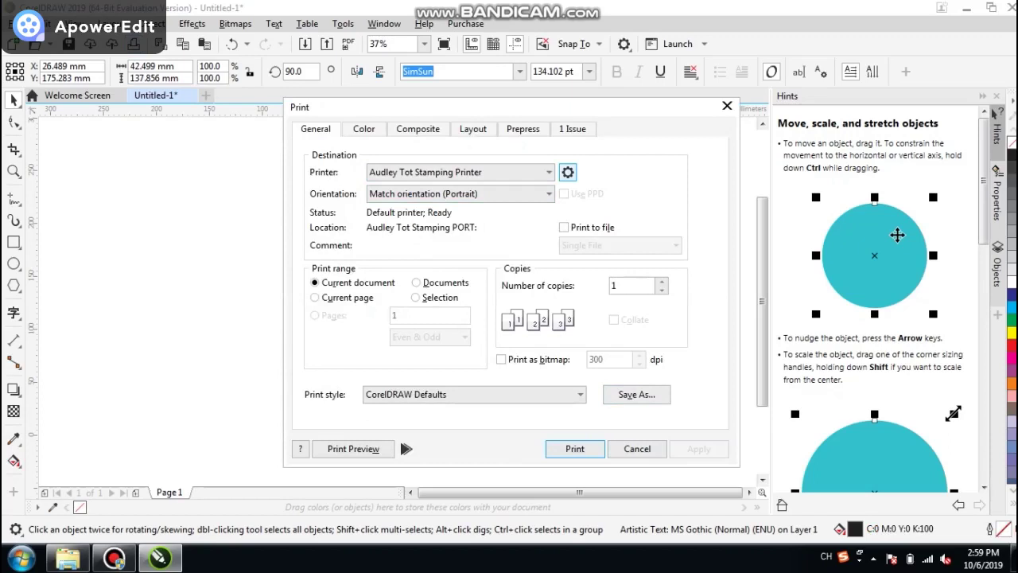
{"action": "left_click", "coordinate": [567, 171]}
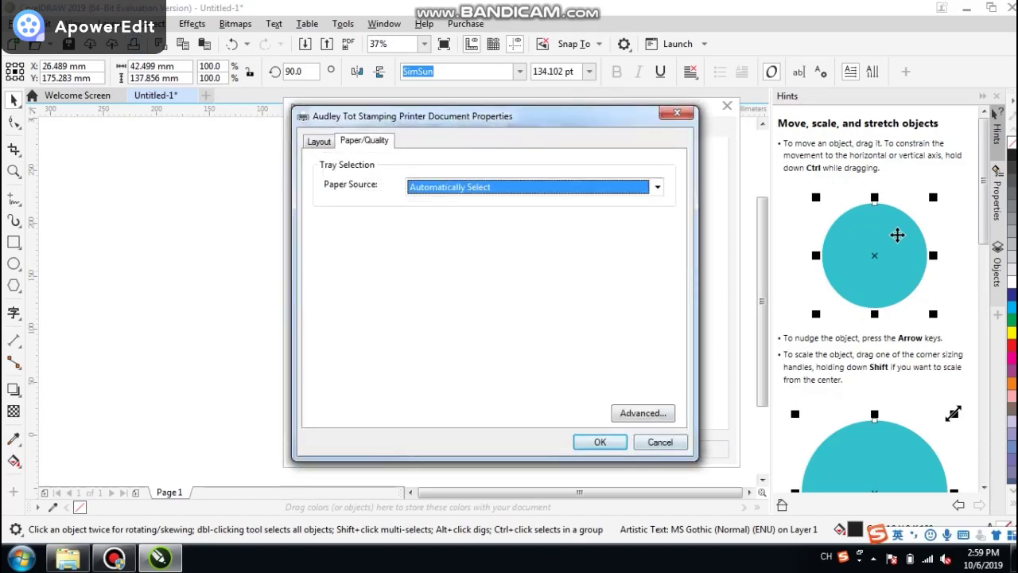
{"action": "left_click", "coordinate": [643, 412]}
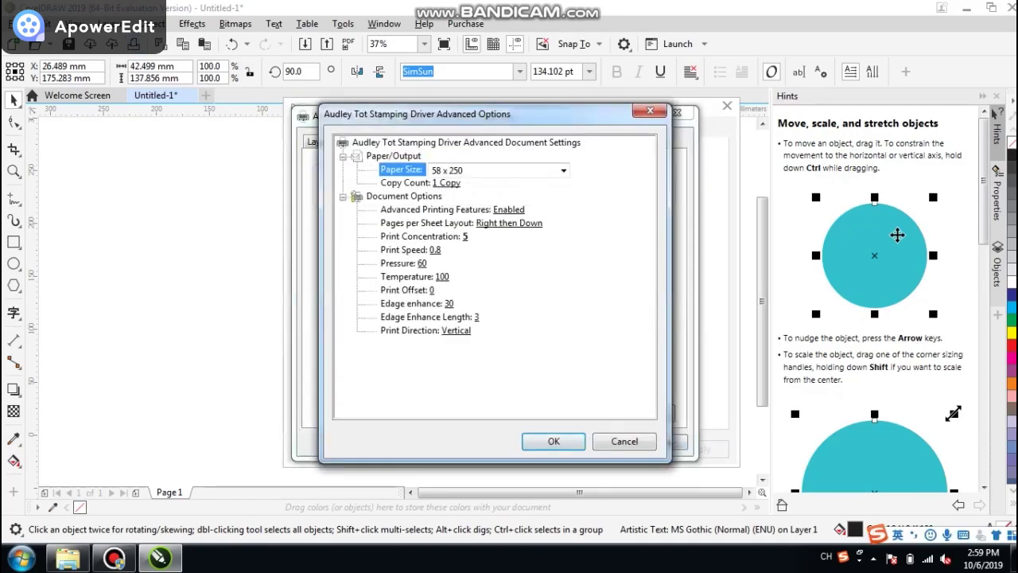
{"action": "left_click", "coordinate": [465, 237]}
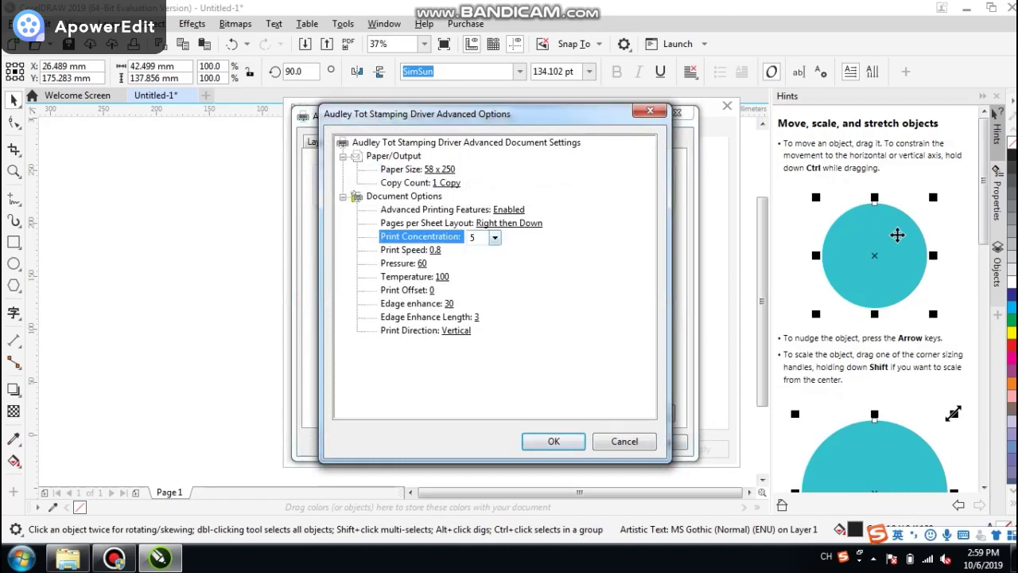
{"action": "left_click", "coordinate": [495, 237]}
{"action": "key", "text": "Up"}
{"action": "key", "text": "Up"}
{"action": "key", "text": "Up"}
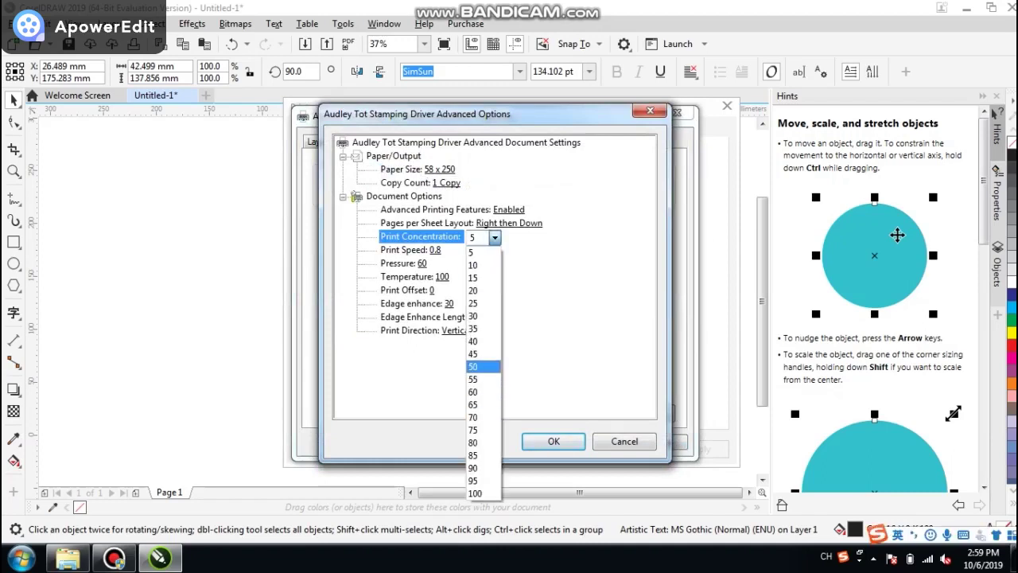